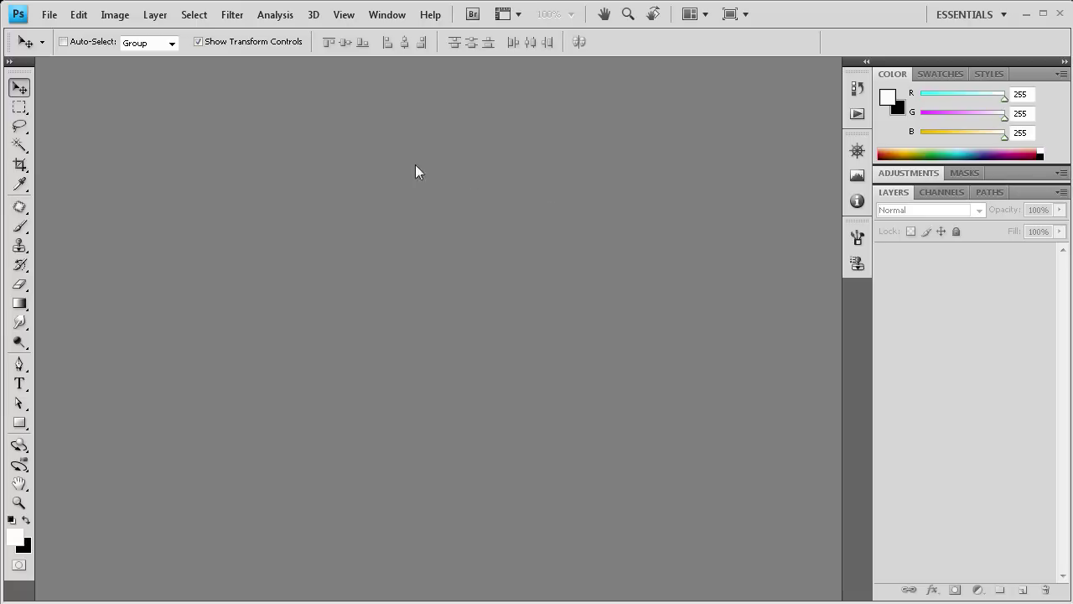
- Open the strawberry photo dreamstimefree_852362.jpg from the Originals folder and begin unlocking its Background
{"action": "left_click", "coordinate": [47, 14]}
{"action": "left_click", "coordinate": [52, 41]}
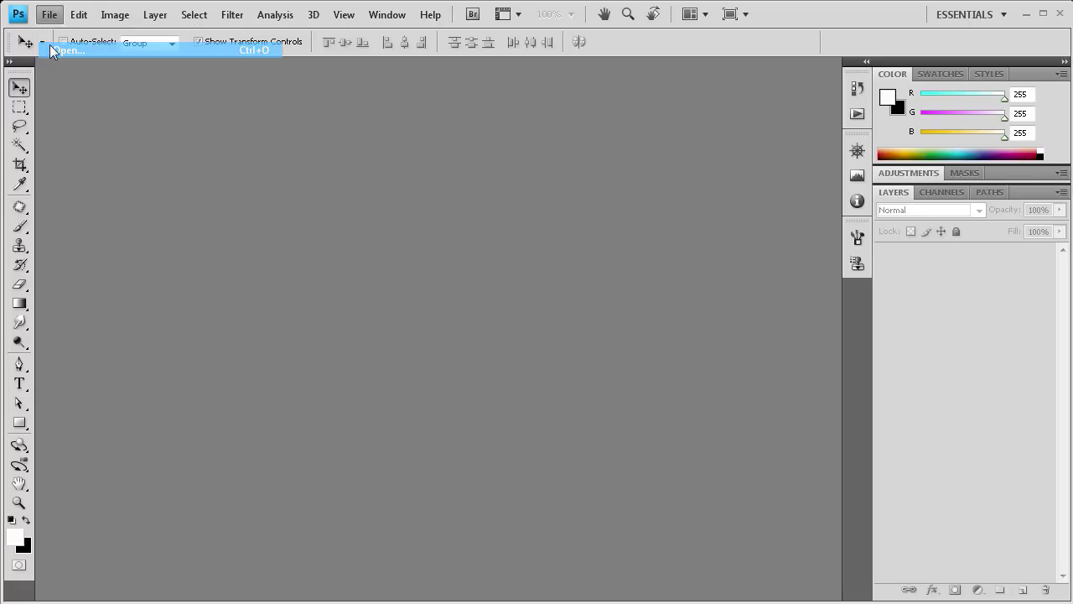
{"action": "left_click", "coordinate": [664, 138]}
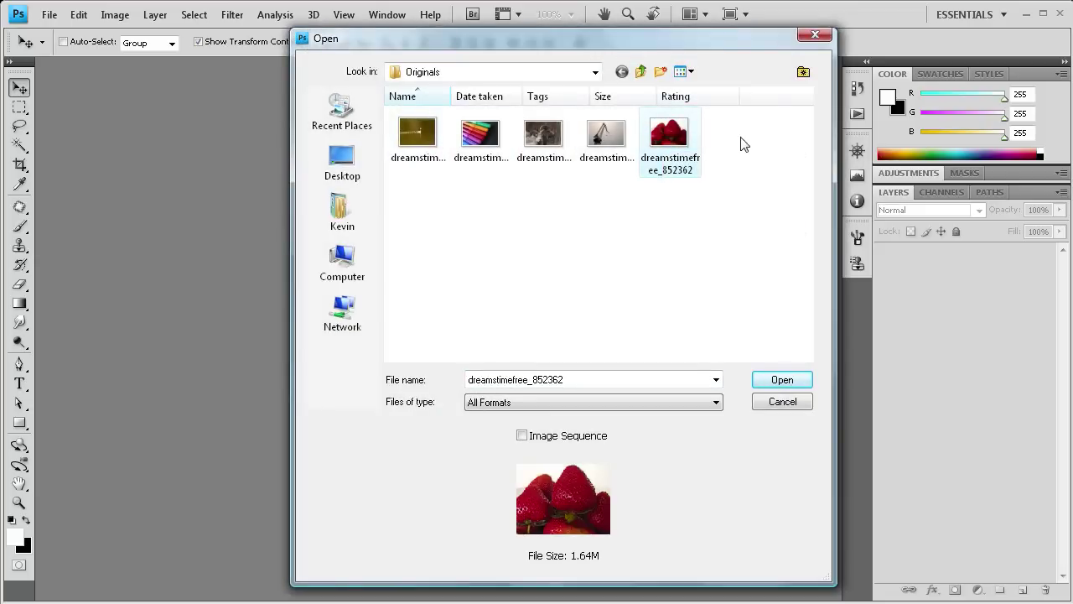
{"action": "left_click", "coordinate": [779, 380]}
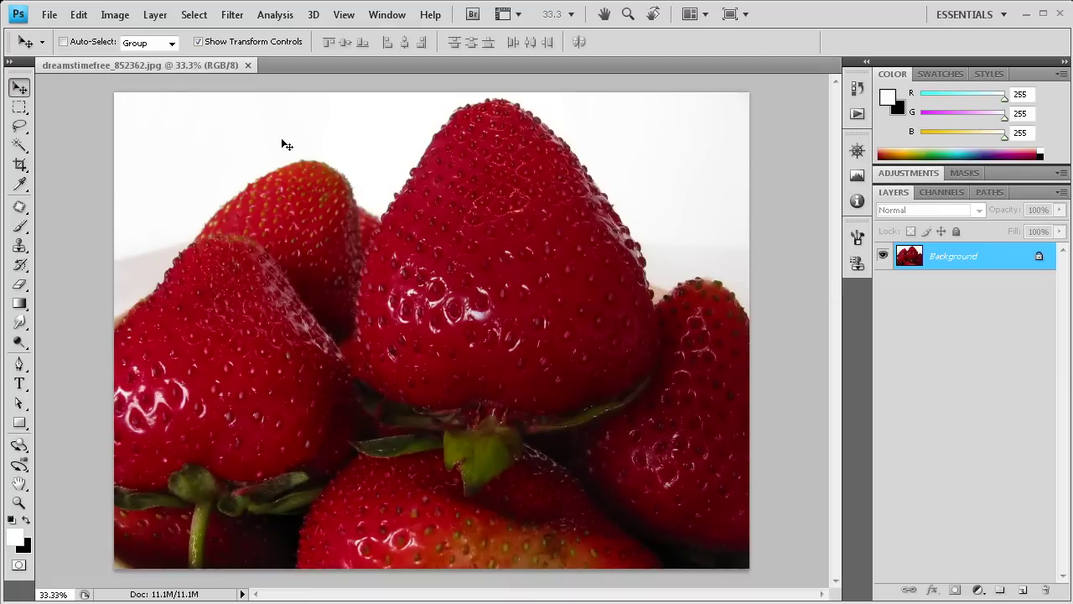
{"action": "double_click", "coordinate": [913, 262]}
- Convert the Background into Layer 0 and commit a first free transform
{"action": "left_click", "coordinate": [858, 283]}
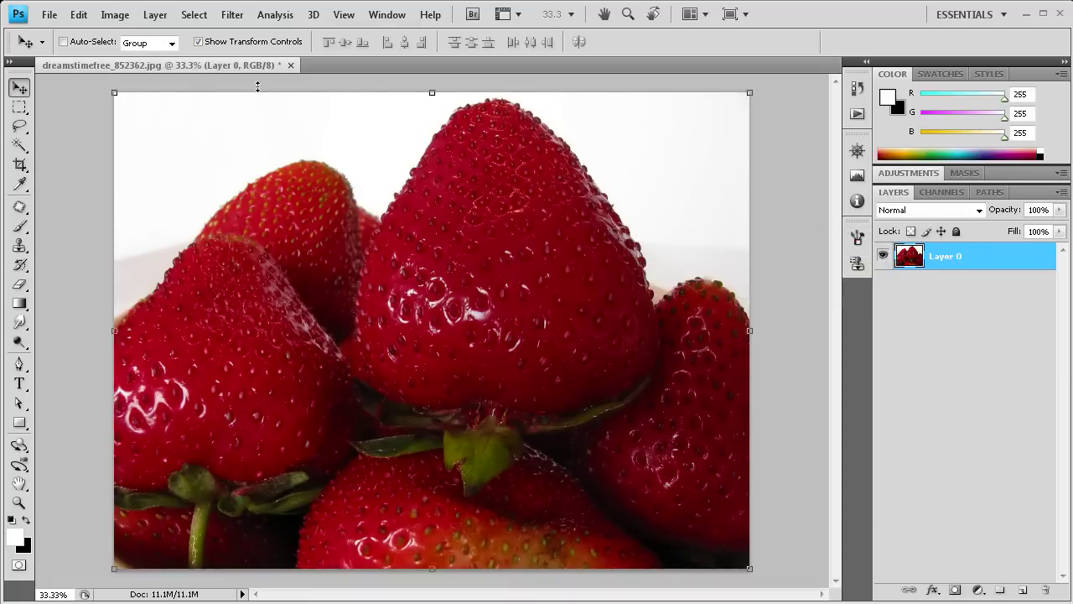
{"action": "key", "text": "ctrl+t"}
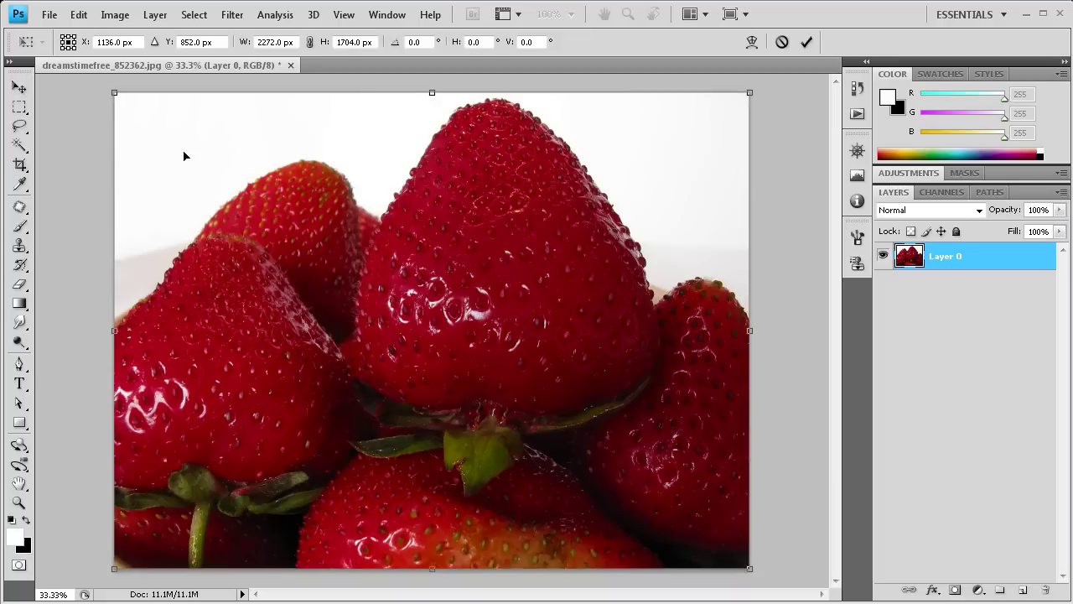
{"action": "left_click", "coordinate": [20, 87]}
- Free-transform Layer 0 again, check its 2272 px width, and commit without resizing
{"action": "left_click", "coordinate": [104, 95]}
{"action": "left_click_drag", "start_coordinate": [256, 37], "coordinate": [273, 39]}
{"action": "left_click", "coordinate": [264, 44]}
{"action": "left_click", "coordinate": [803, 42]}
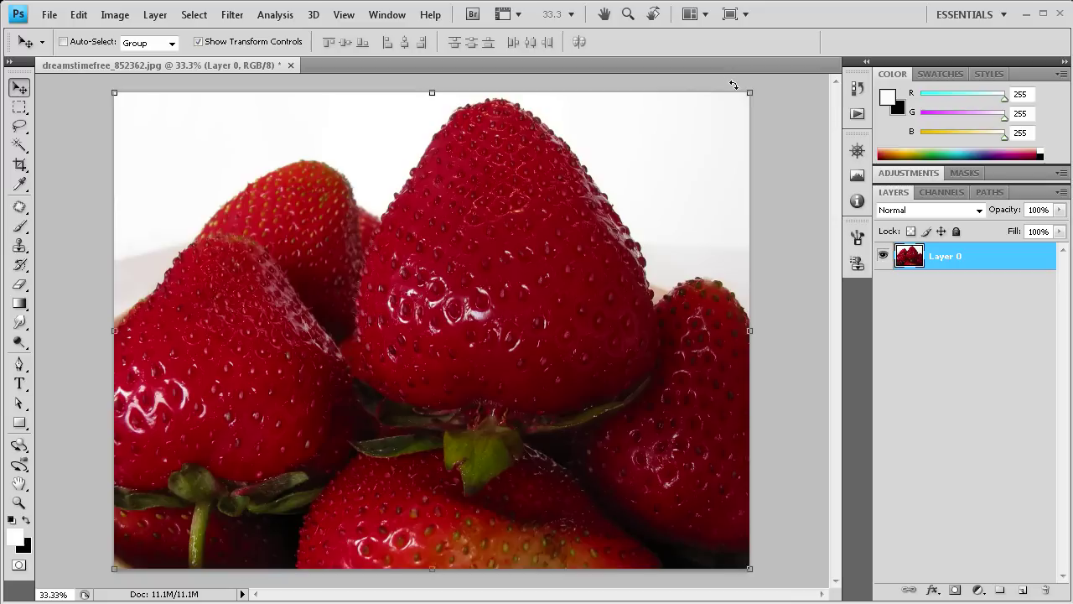
- Show the Actions panel, then expand and collapse the Default Actions set
{"action": "left_click", "coordinate": [856, 117]}
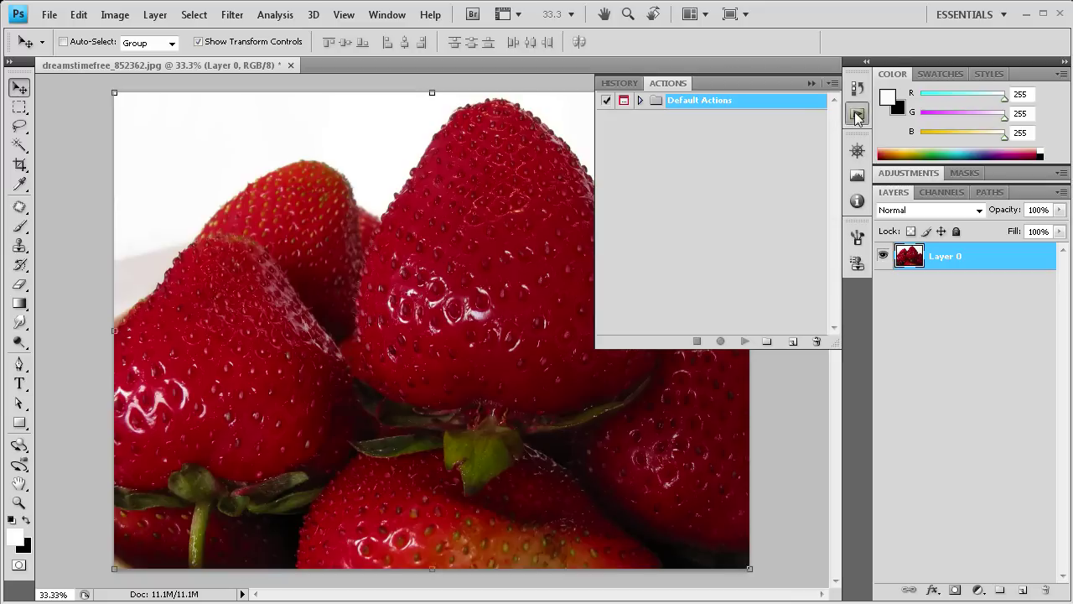
{"action": "left_click", "coordinate": [386, 14]}
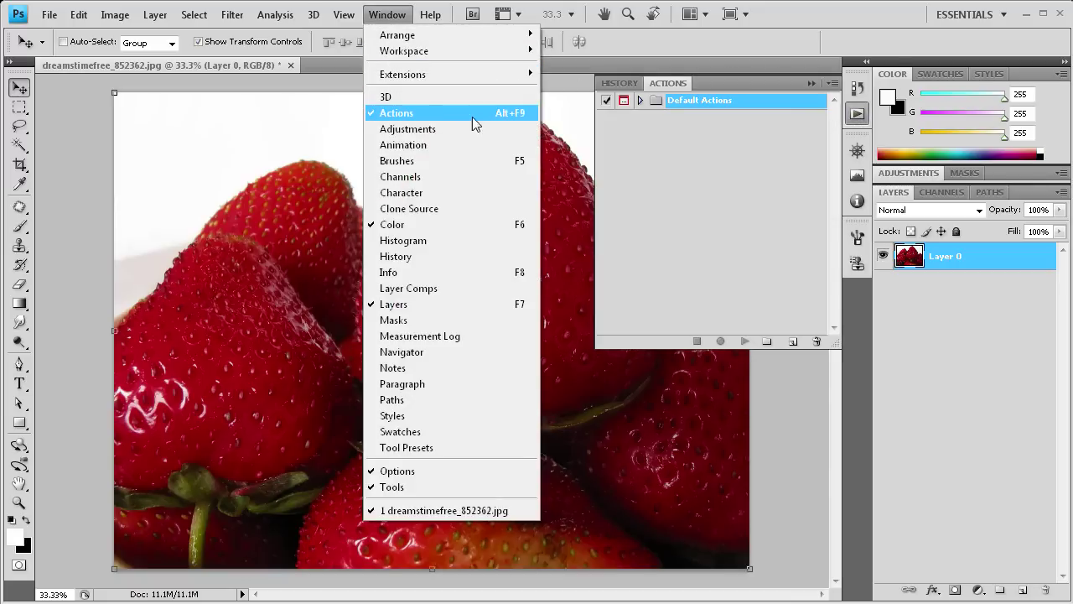
{"action": "left_click", "coordinate": [817, 19]}
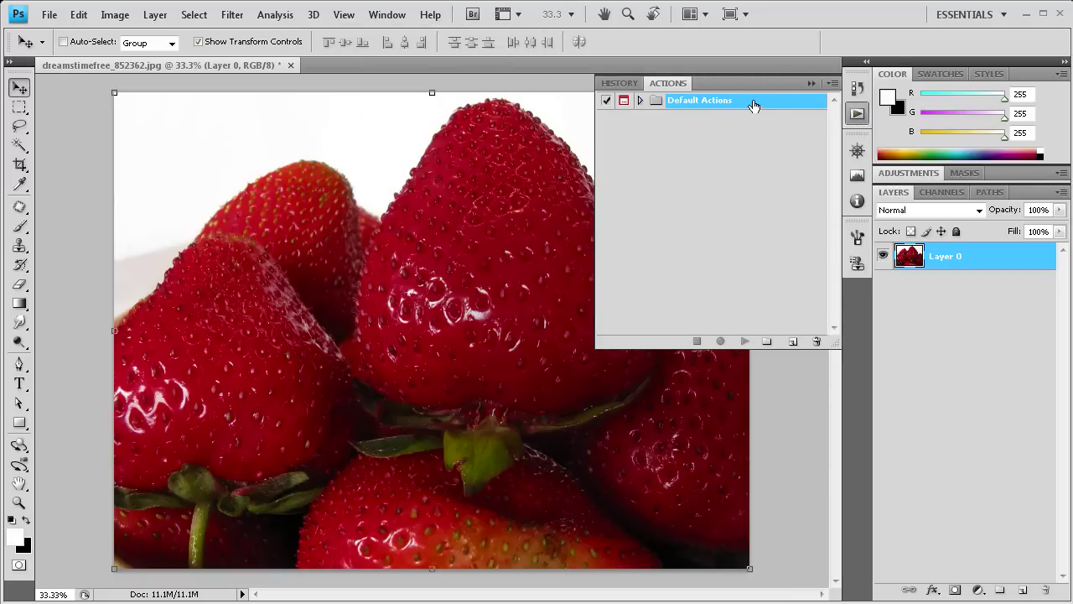
{"action": "left_click", "coordinate": [640, 101]}
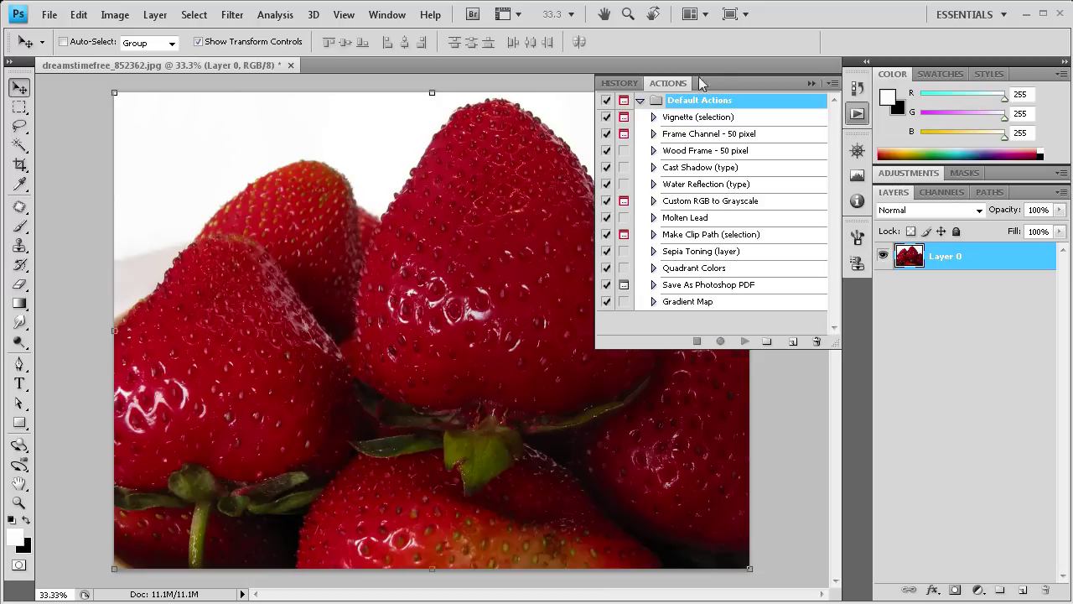
{"action": "left_click", "coordinate": [640, 101]}
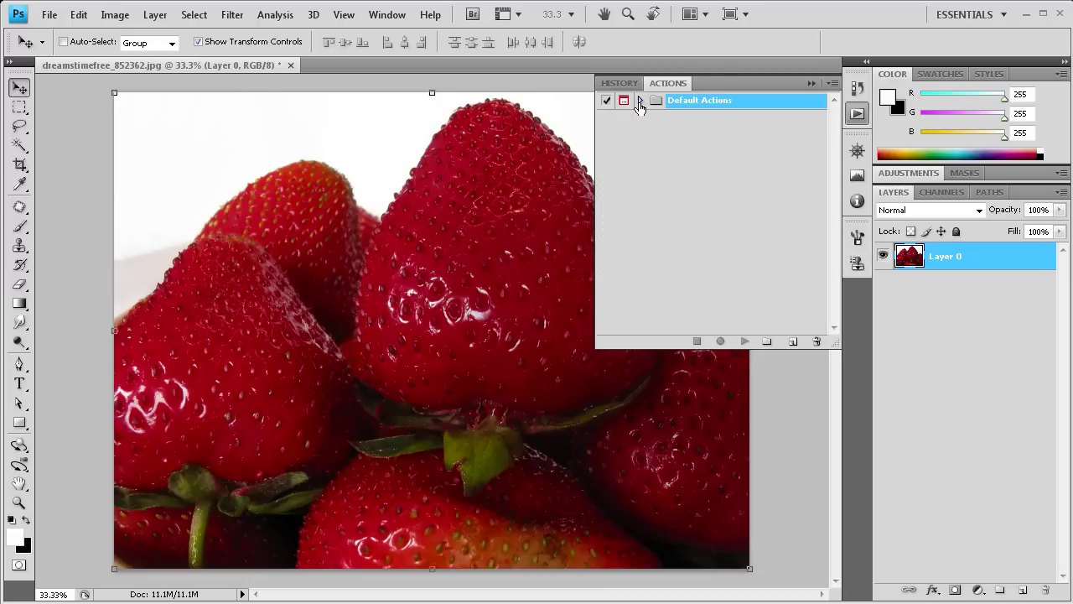
- Create a new action set named 'My Actions'
{"action": "left_click", "coordinate": [767, 341]}
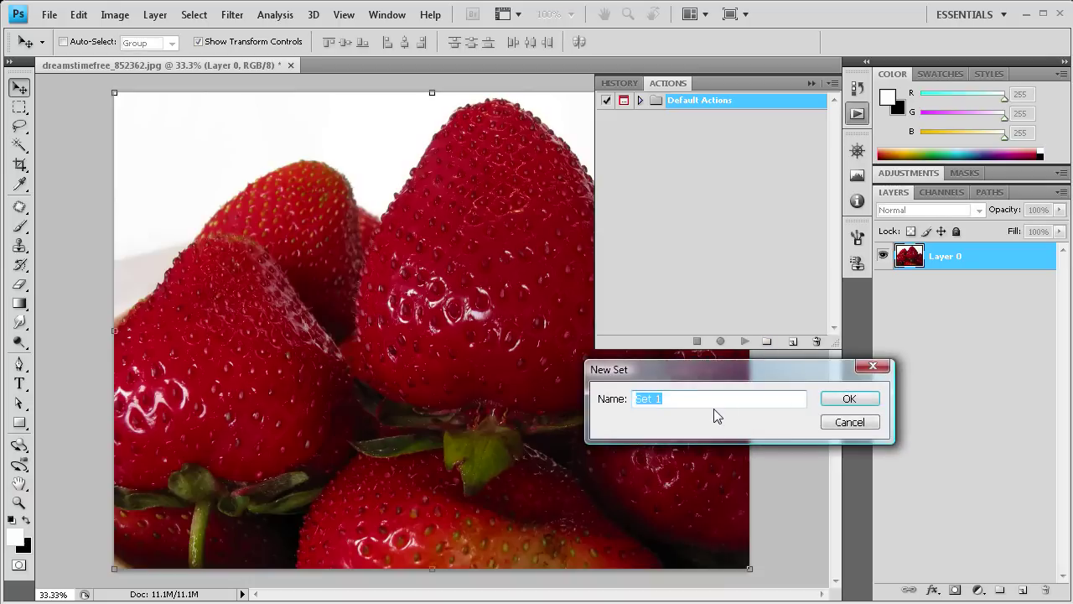
{"action": "type", "text": "My Actions"}
{"action": "left_click", "coordinate": [834, 401]}
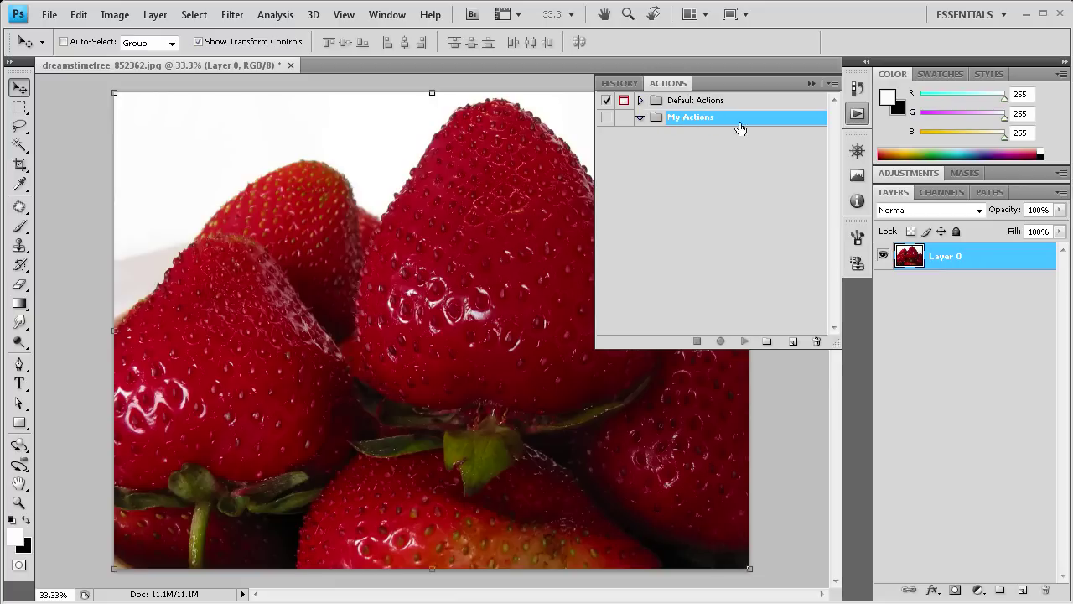
- Add a 'Black and White' action to My Actions and start recording it
{"action": "left_click", "coordinate": [792, 342]}
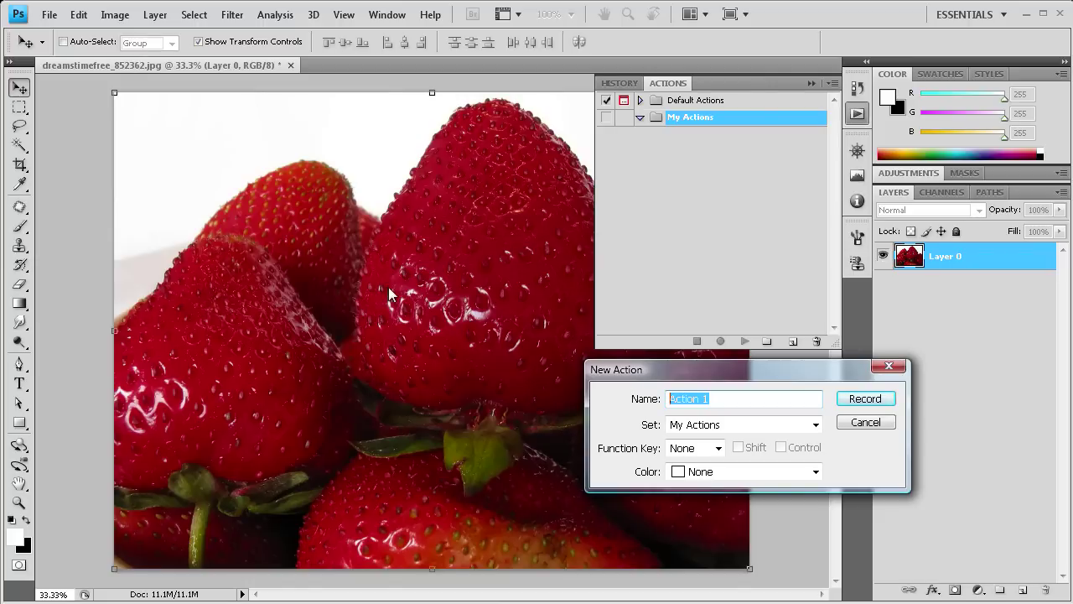
{"action": "type", "text": "Black and White"}
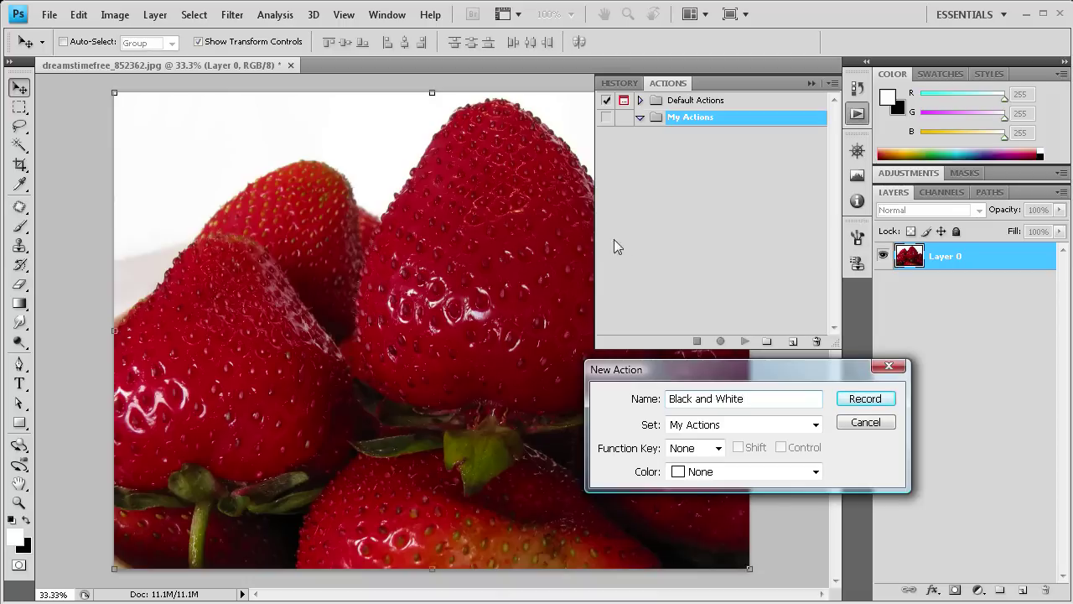
{"action": "left_click", "coordinate": [866, 401]}
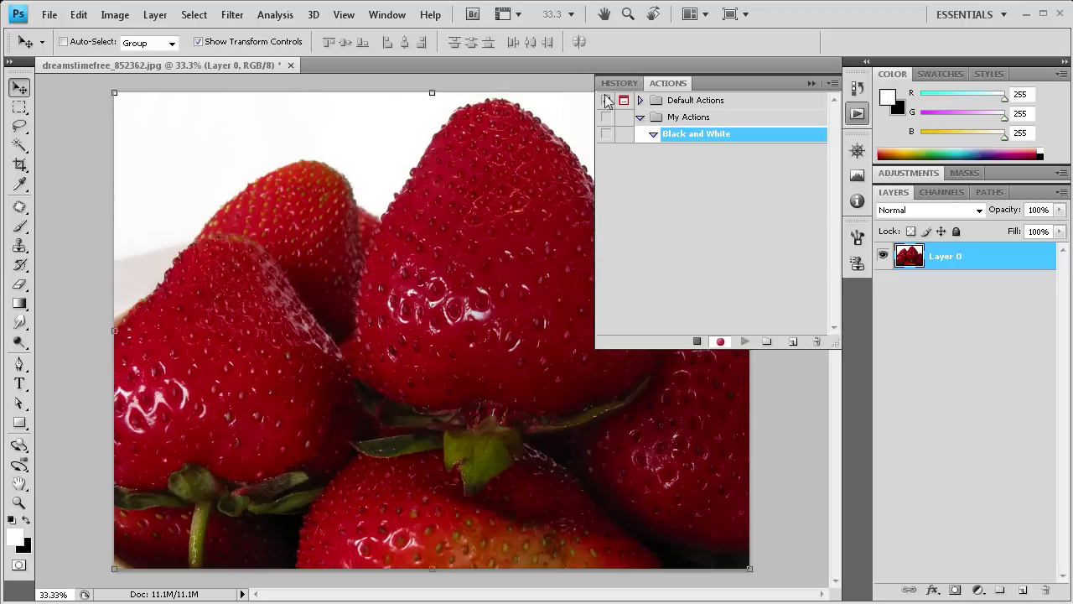
- Desaturate the strawberry photo to grayscale as the action's first recorded step
{"action": "left_click", "coordinate": [118, 16]}
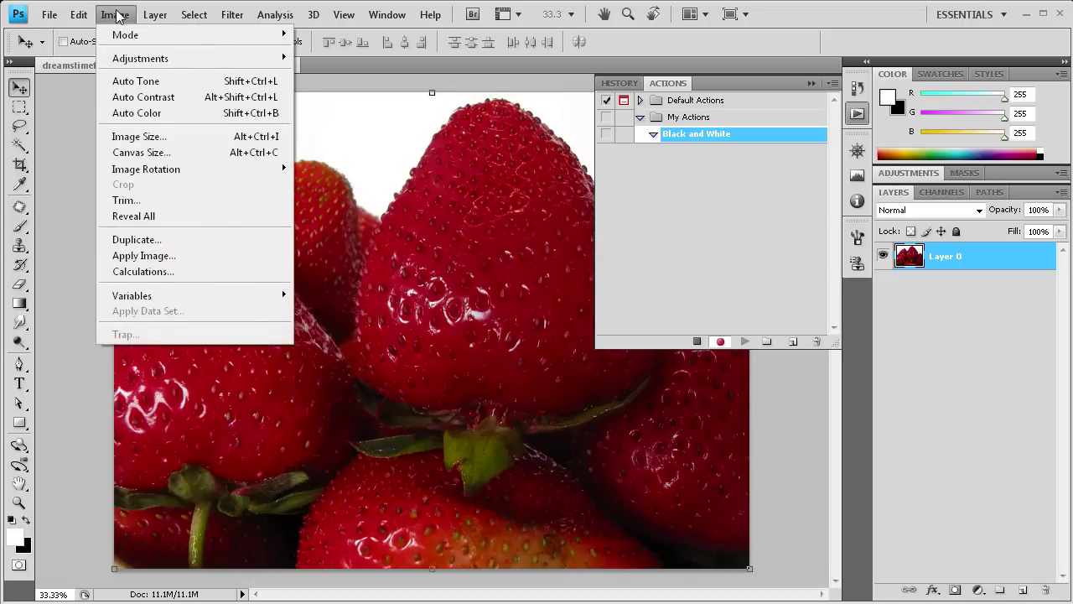
{"action": "mouse_move", "coordinate": [143, 65]}
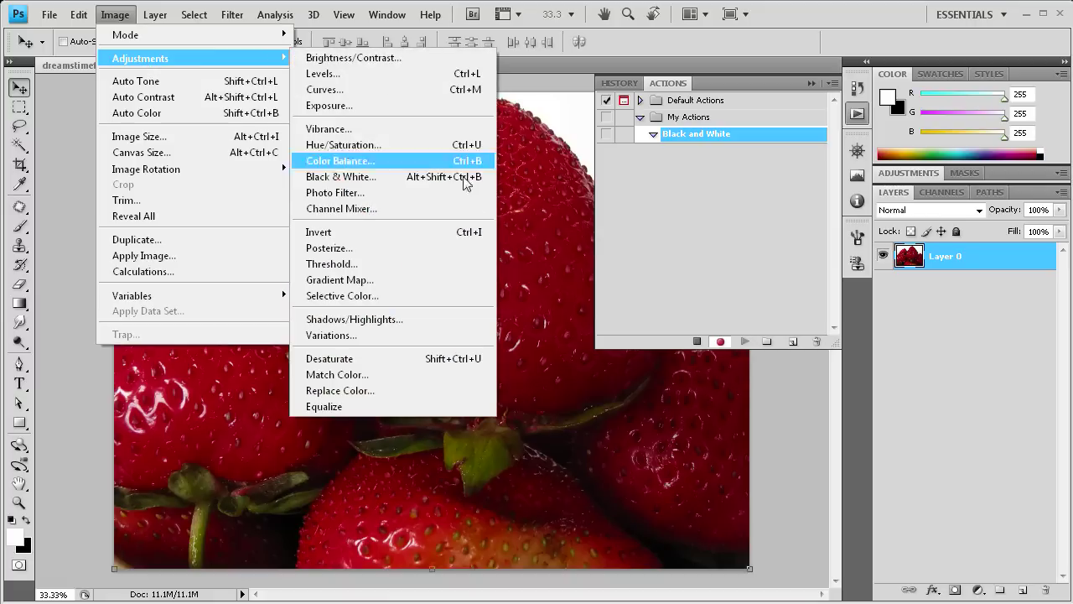
{"action": "left_click", "coordinate": [380, 356]}
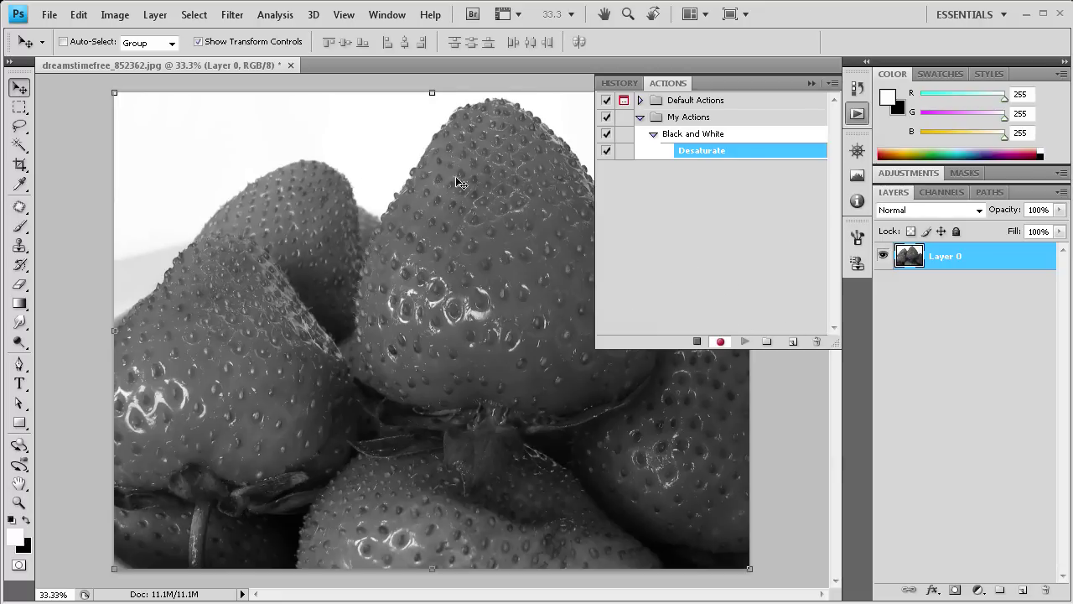
- Resize the image to 600 px wide (600 × 450) with Image Size
{"action": "left_click", "coordinate": [115, 14]}
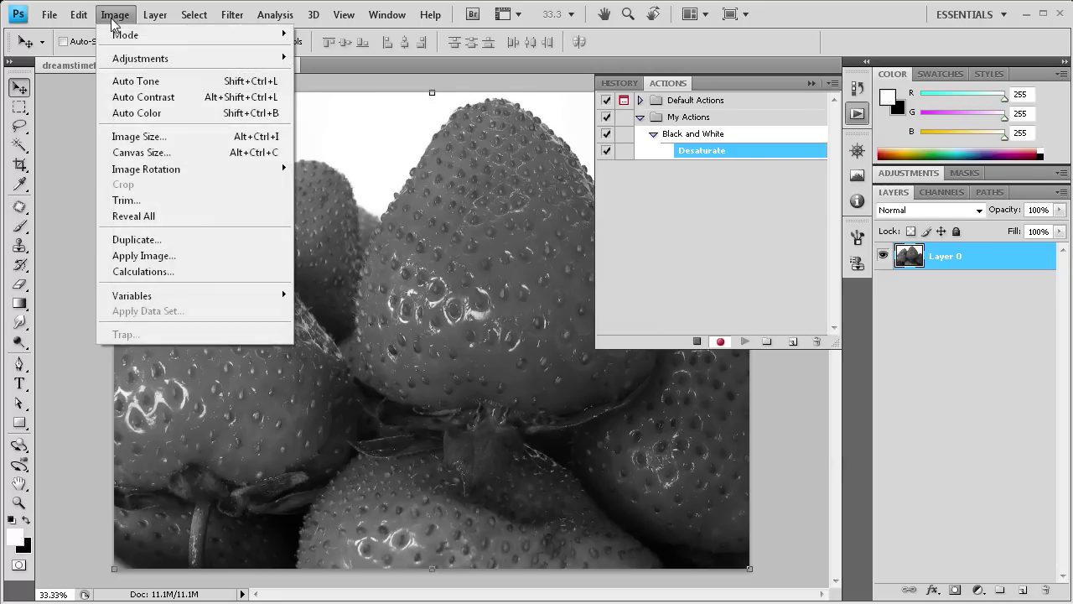
{"action": "left_click", "coordinate": [146, 137]}
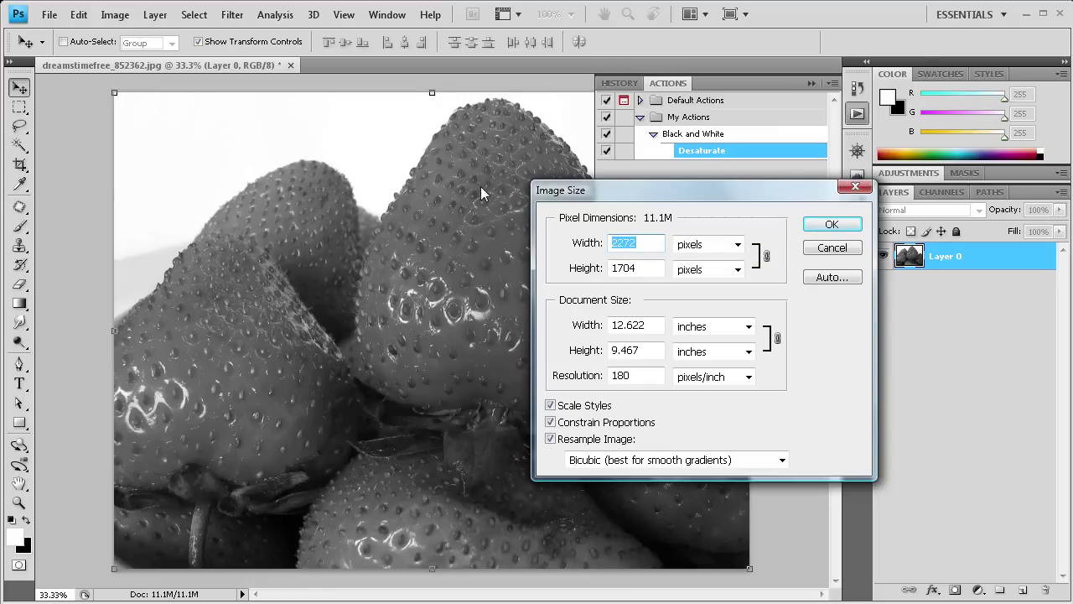
{"action": "left_click", "coordinate": [626, 242]}
{"action": "double_click", "coordinate": [625, 243]}
{"action": "type", "text": "600"}
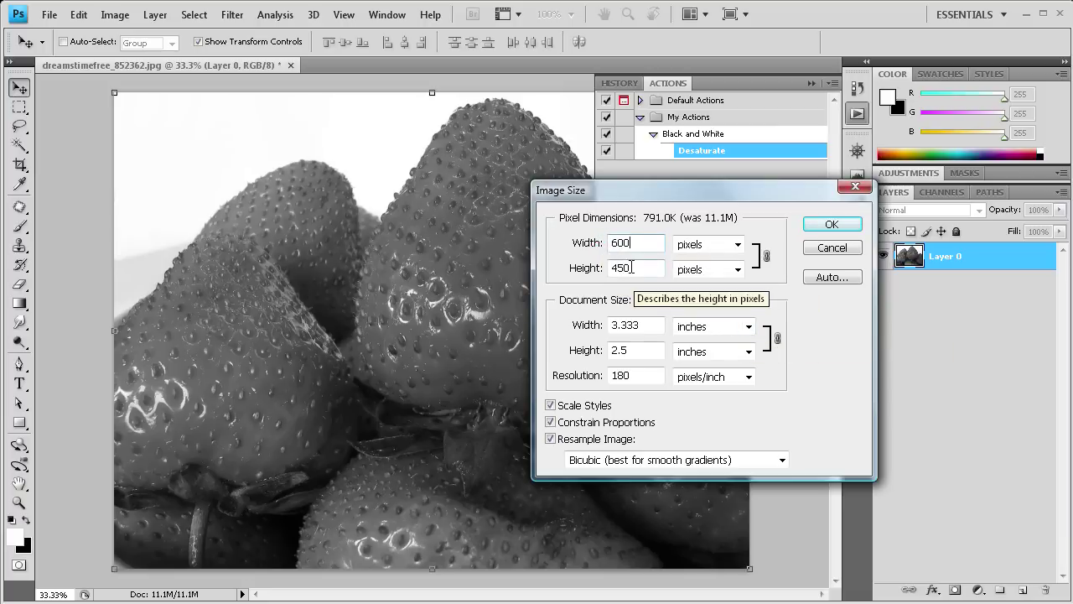
{"action": "left_click", "coordinate": [844, 226]}
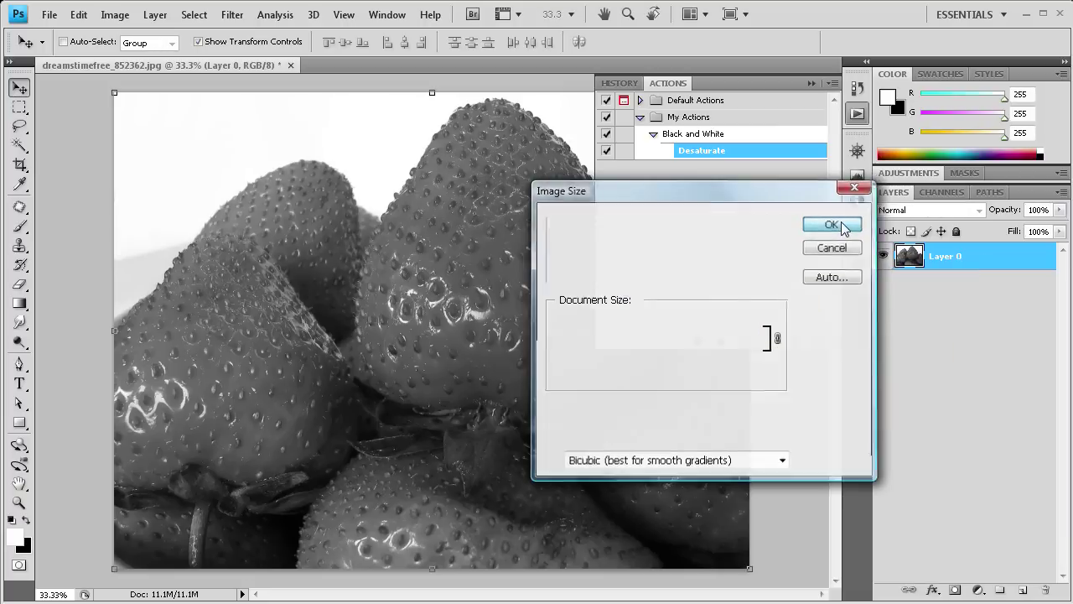
- Zoom in on the resized image and return to the Move tool
{"action": "left_click", "coordinate": [19, 503]}
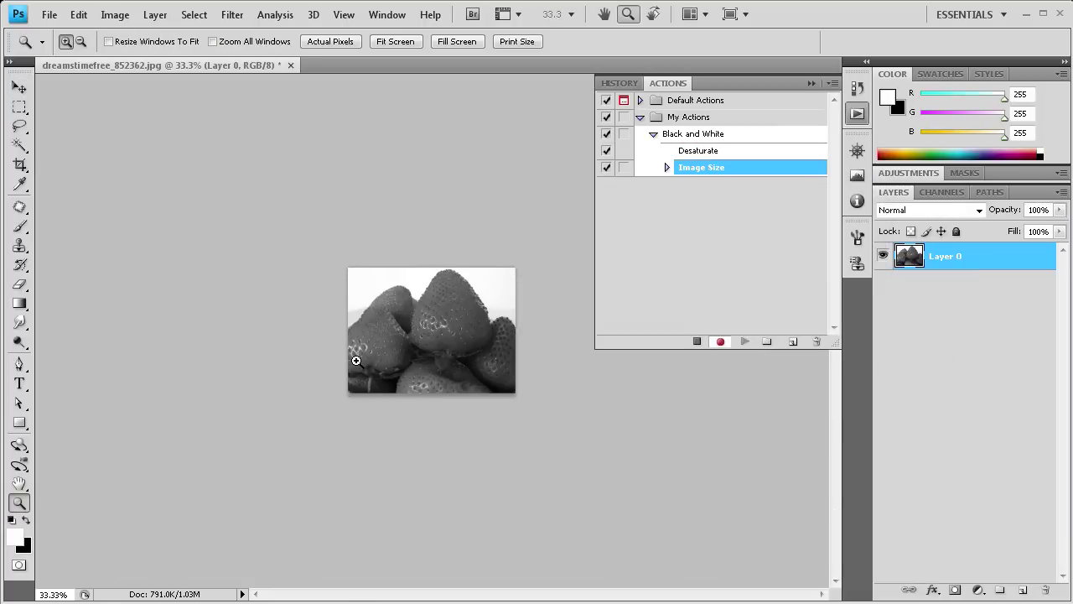
{"action": "left_click_drag", "start_coordinate": [356, 361], "coordinate": [356, 361]}
{"action": "left_click", "coordinate": [18, 86]}
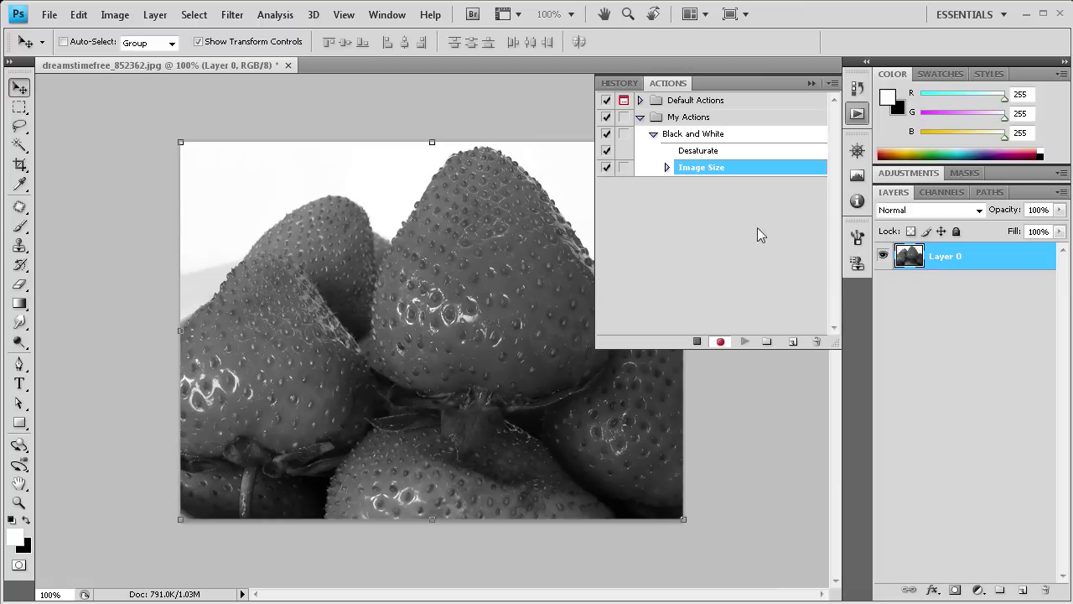
- Save for Web a 600 × 450 JPEG of the grayscale photo into the Edited folder
{"action": "left_click", "coordinate": [49, 14]}
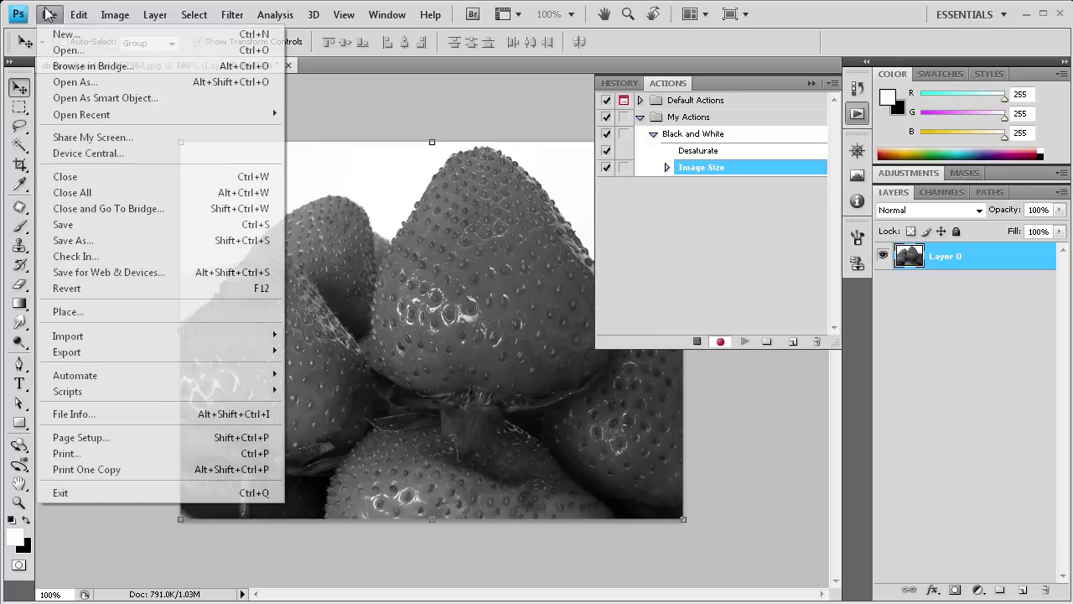
{"action": "left_click", "coordinate": [159, 274]}
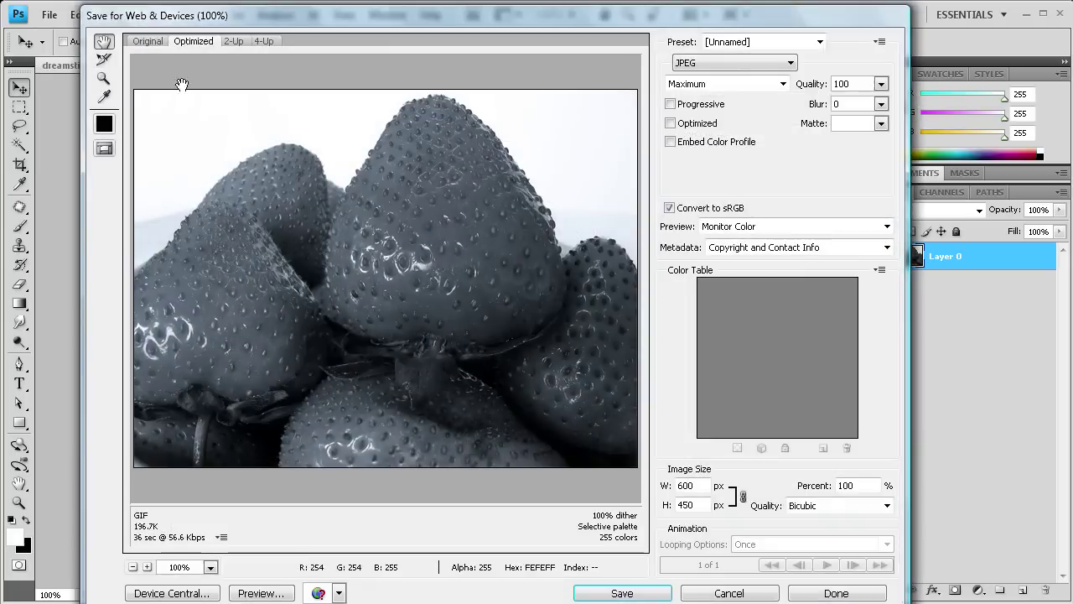
{"action": "left_click", "coordinate": [144, 42]}
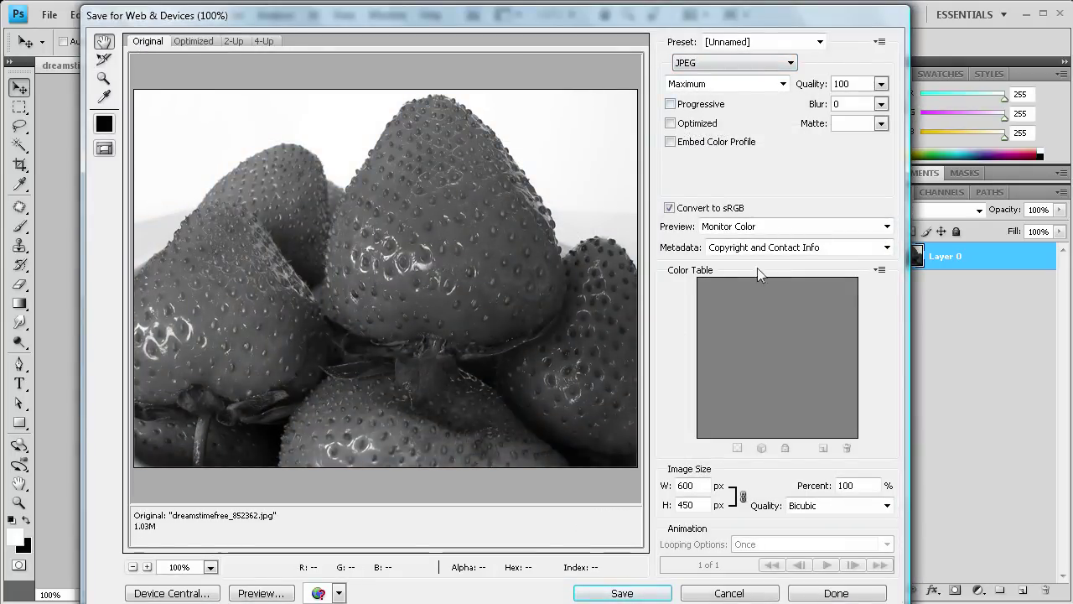
{"action": "left_click", "coordinate": [622, 586]}
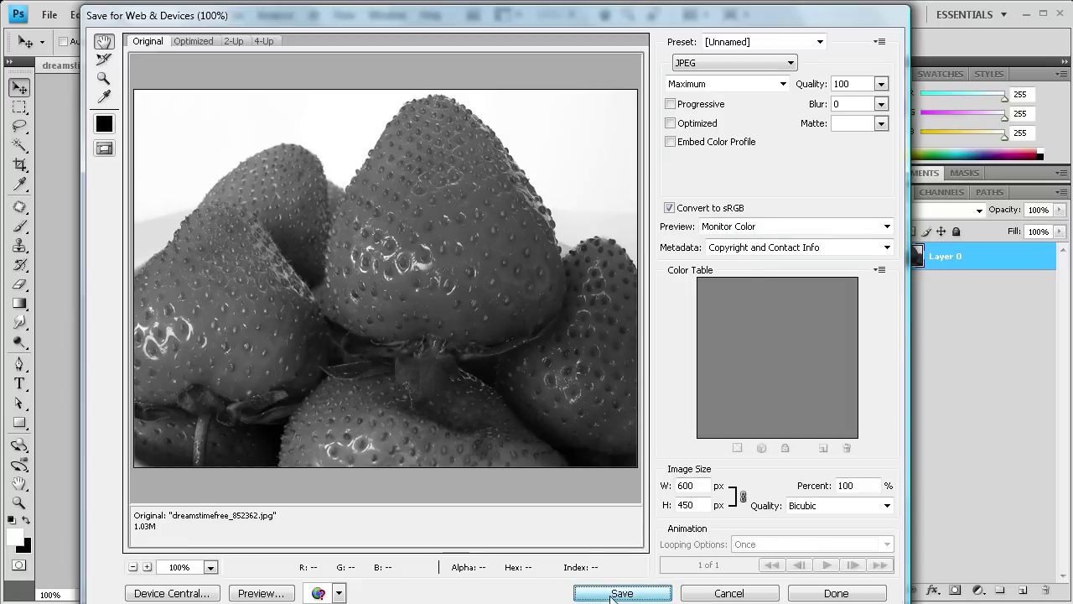
{"action": "left_click_drag", "start_coordinate": [562, 254], "coordinate": [354, 18]}
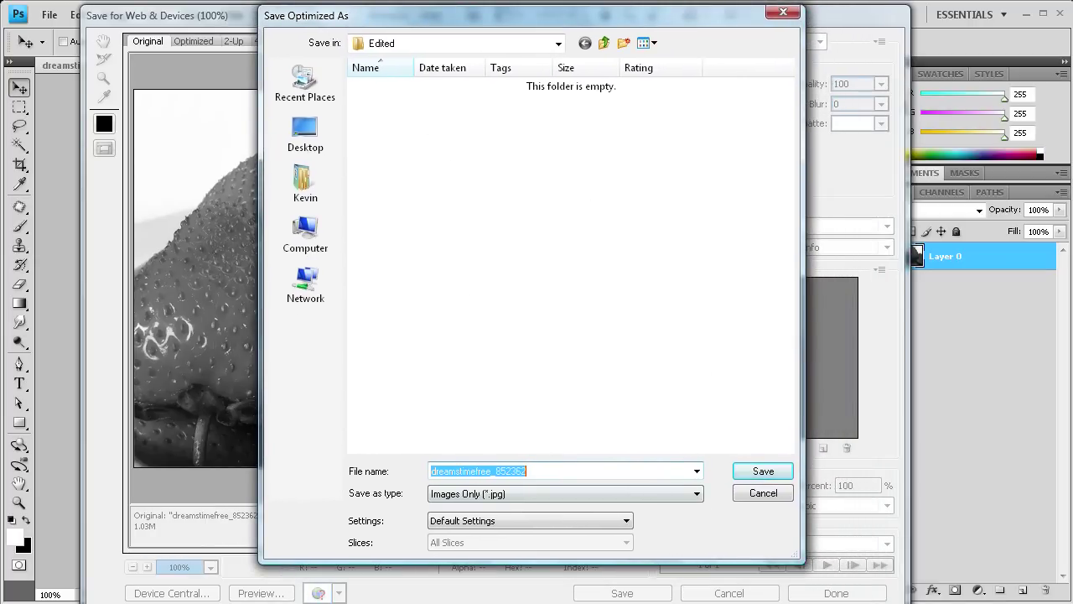
{"action": "key", "text": "alt+Tab"}
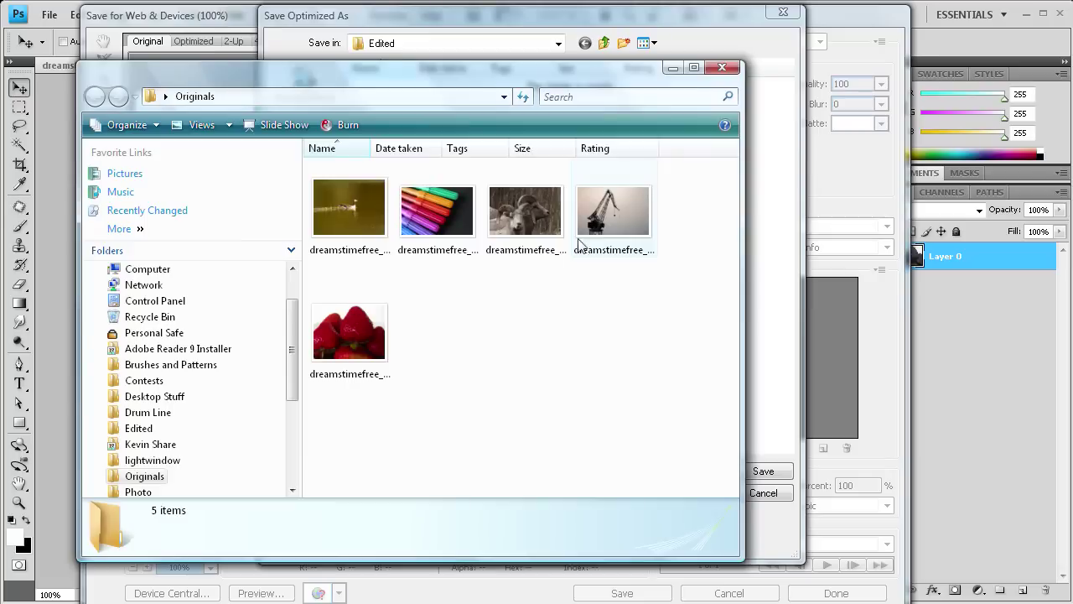
{"action": "left_click", "coordinate": [673, 67]}
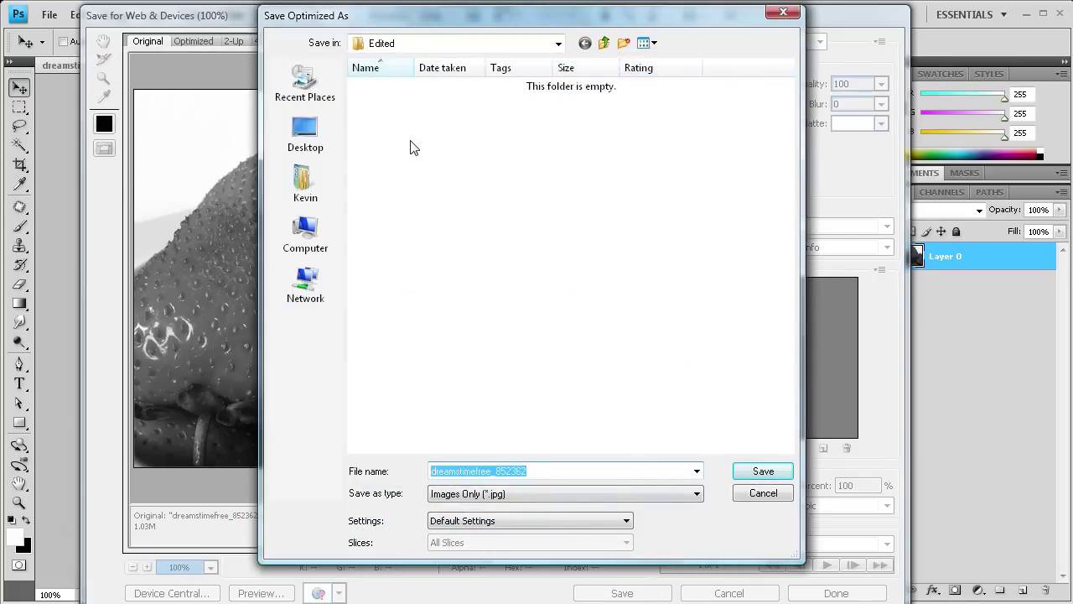
{"action": "left_click", "coordinate": [767, 471]}
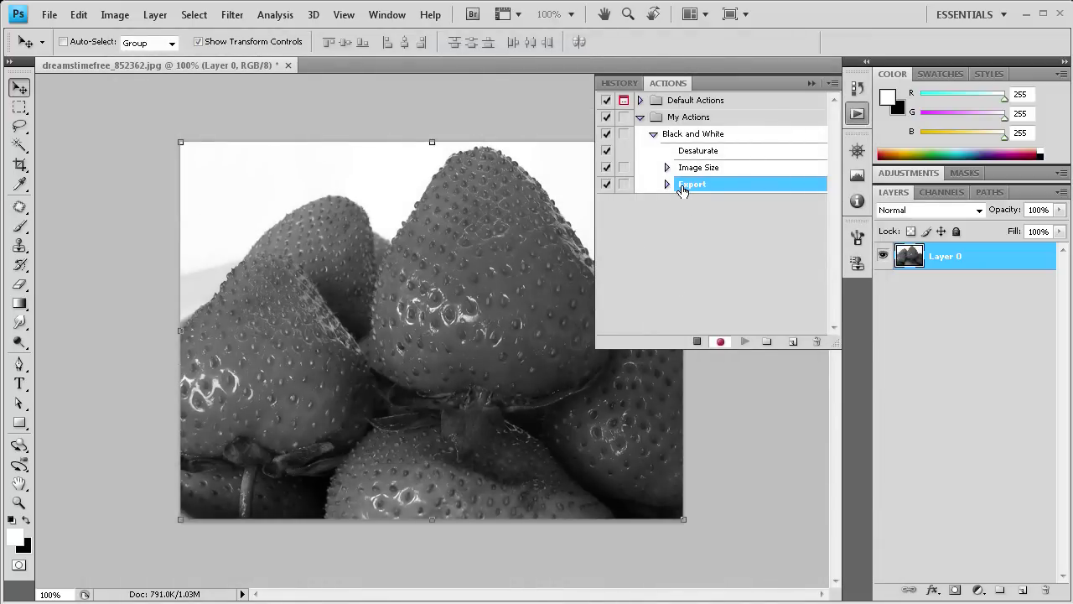
- Close the photo without saving, stop recording, and review the Image Size and Export steps
{"action": "left_click", "coordinate": [288, 65]}
{"action": "left_click", "coordinate": [569, 251]}
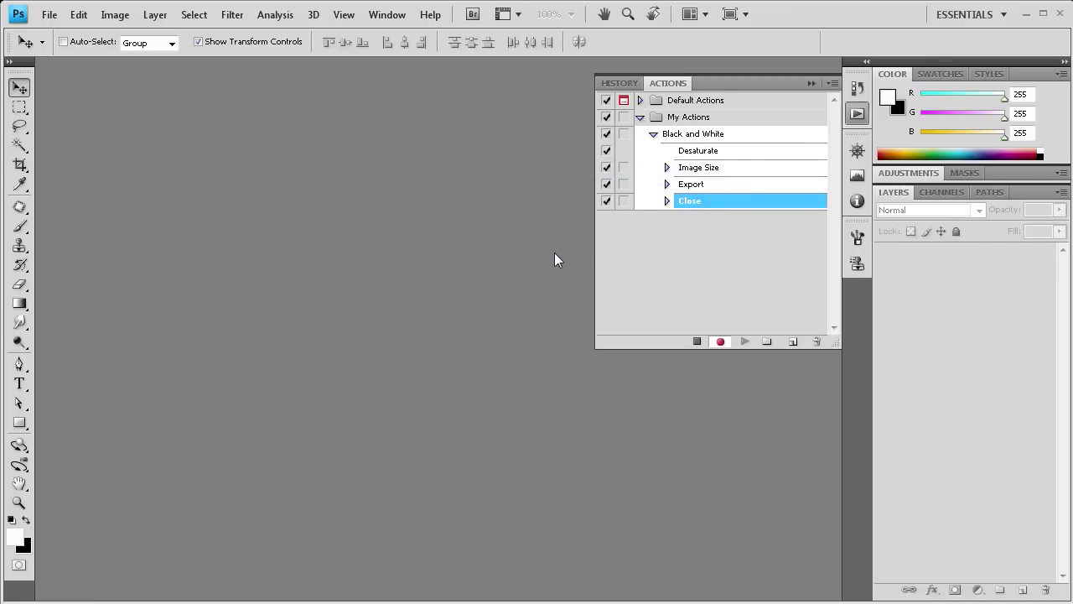
{"action": "left_click", "coordinate": [697, 342]}
{"action": "left_click", "coordinate": [695, 168]}
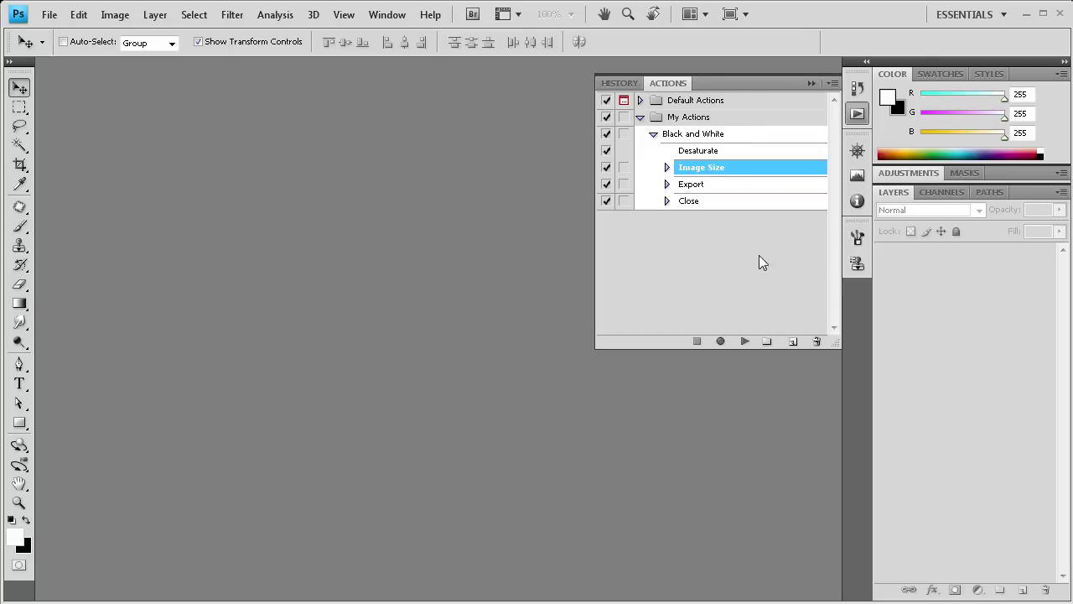
{"action": "left_click", "coordinate": [689, 184]}
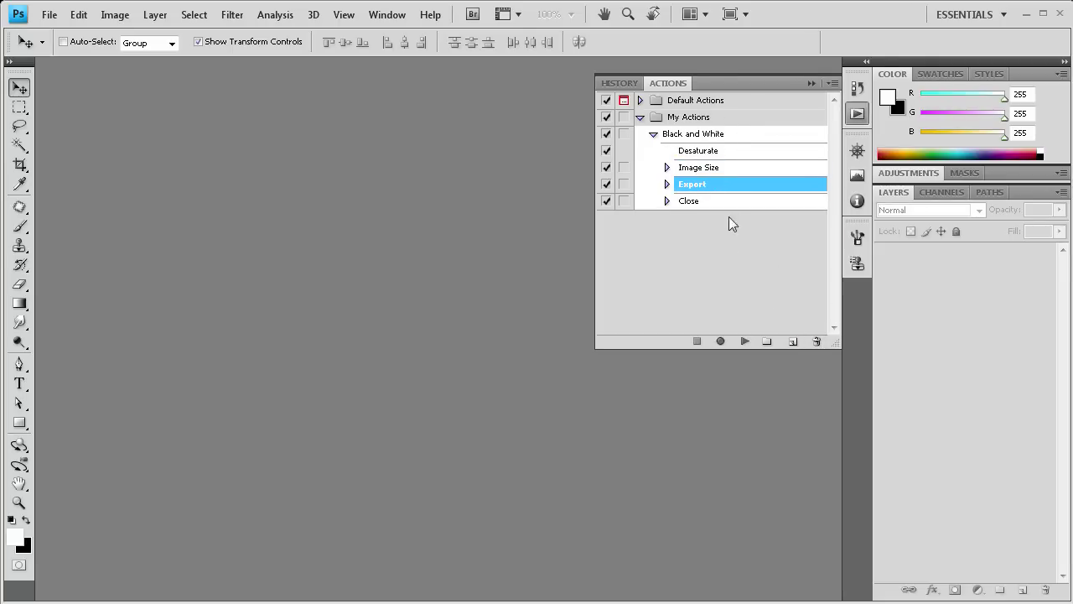
{"action": "left_click", "coordinate": [667, 168]}
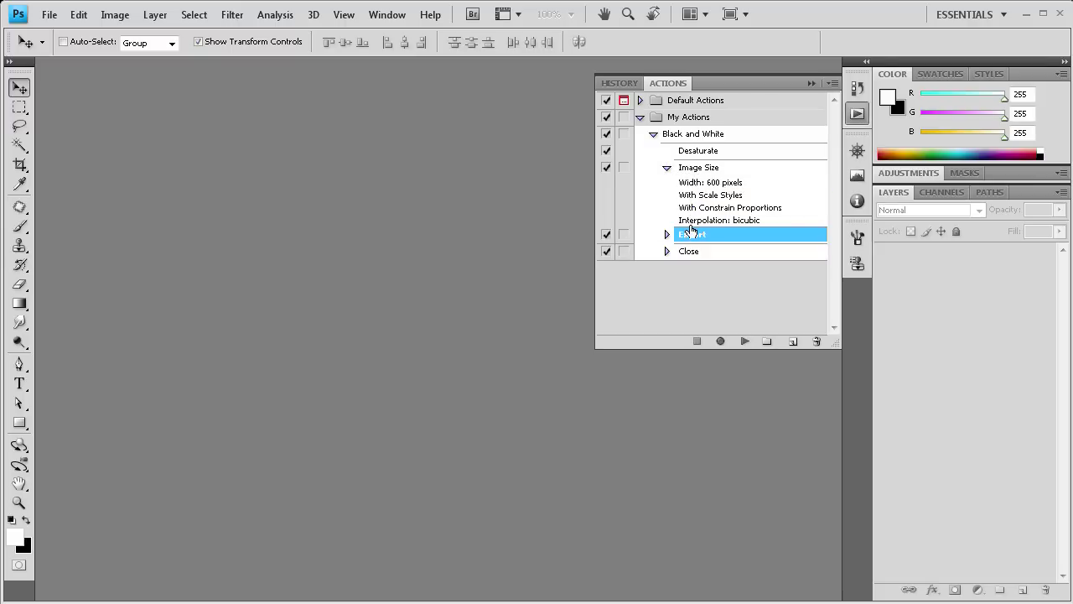
{"action": "left_click", "coordinate": [667, 168]}
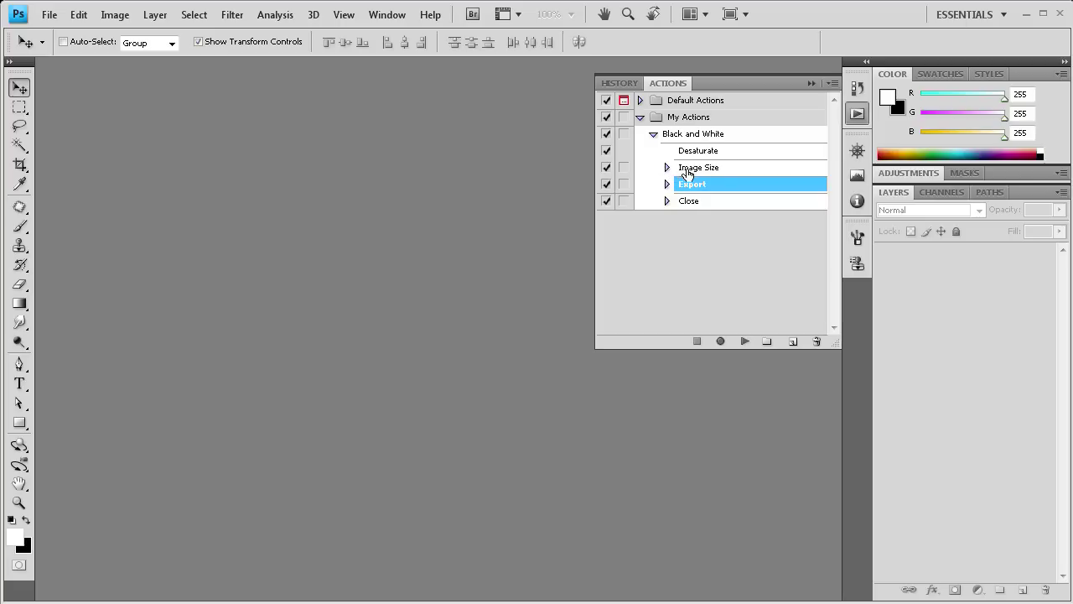
{"action": "mouse_move", "coordinate": [689, 170]}
{"action": "left_mouse_down"}
{"action": "mouse_move", "coordinate": [686, 186]}
{"action": "mouse_move", "coordinate": [694, 170]}
{"action": "mouse_move", "coordinate": [676, 177]}
{"action": "mouse_move", "coordinate": [721, 179]}
{"action": "mouse_move", "coordinate": [692, 160]}
{"action": "mouse_move", "coordinate": [694, 169]}
{"action": "left_mouse_up"}
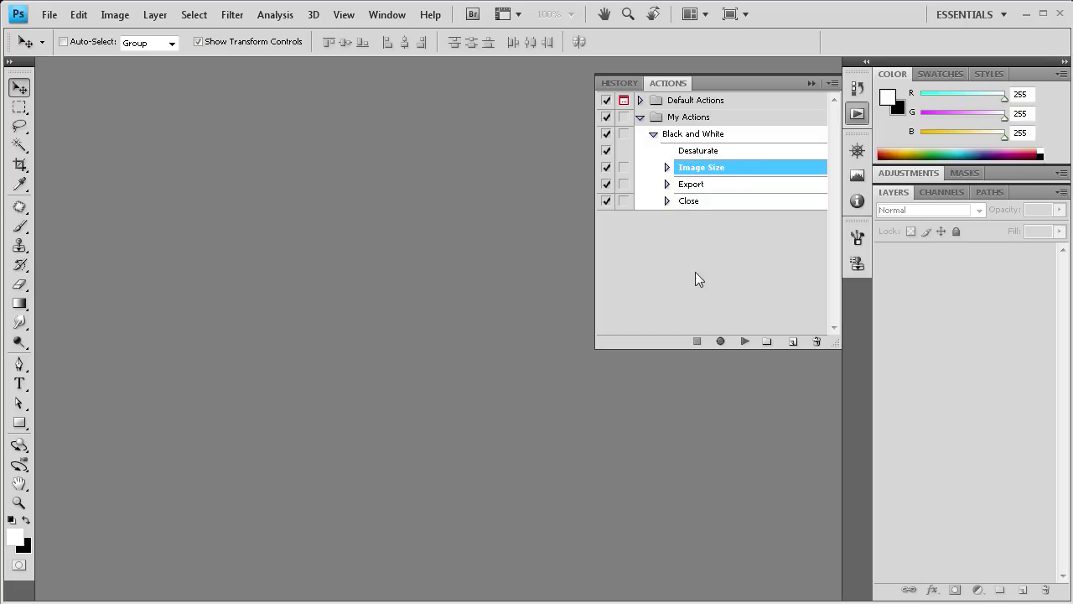
{"action": "left_click", "coordinate": [720, 341]}
{"action": "left_click", "coordinate": [697, 341]}
{"action": "left_click", "coordinate": [78, 14]}
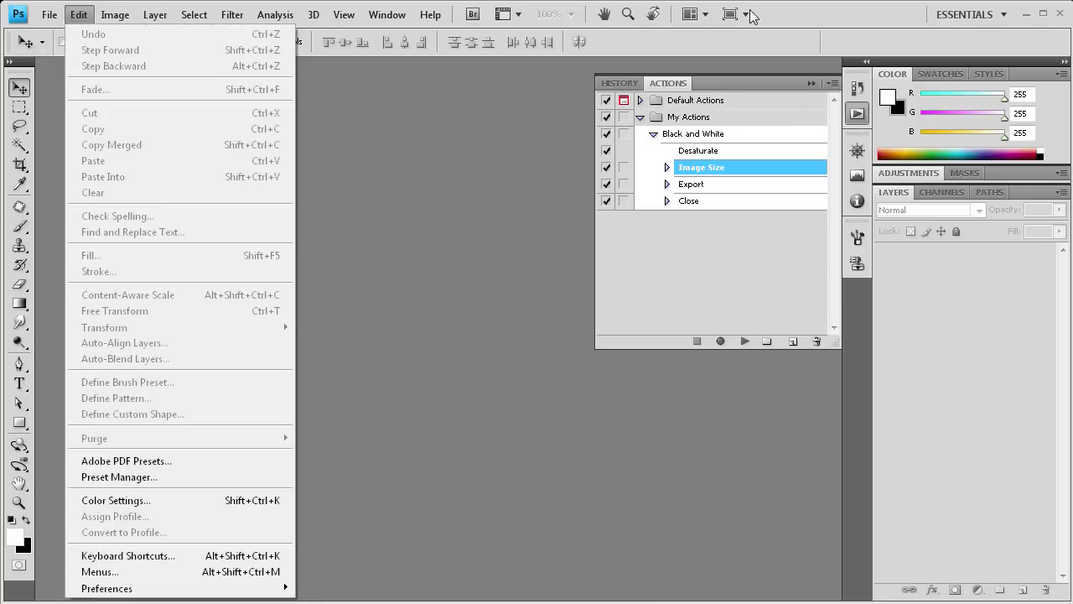
- Delete the exported strawberry JPEG from the Edited folder and minimize the Explorer window
{"action": "key", "text": "Escape"}
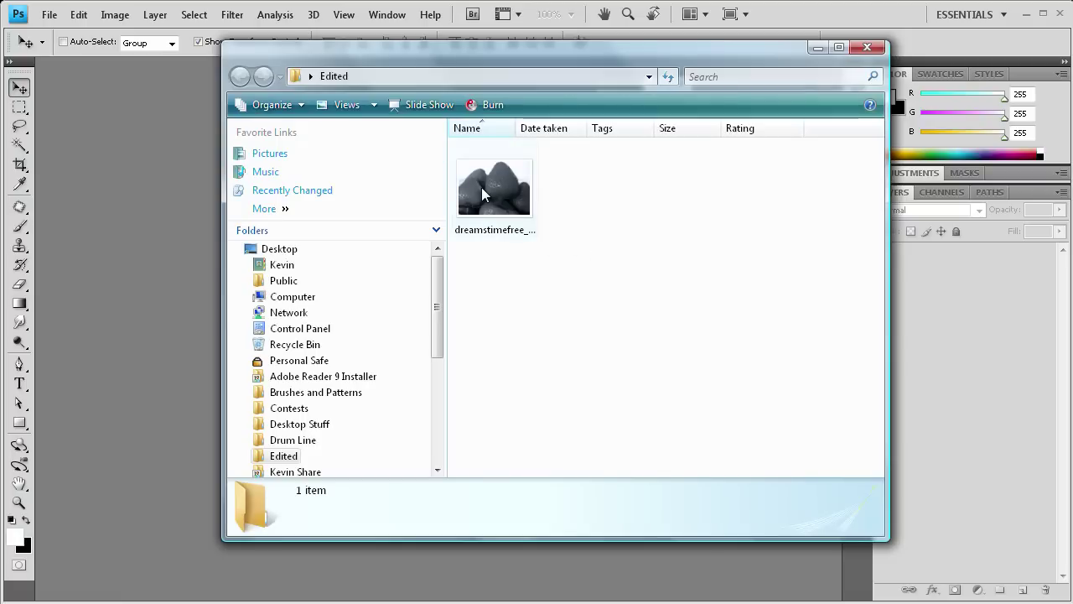
{"action": "left_click", "coordinate": [481, 186]}
{"action": "key", "text": "Delete"}
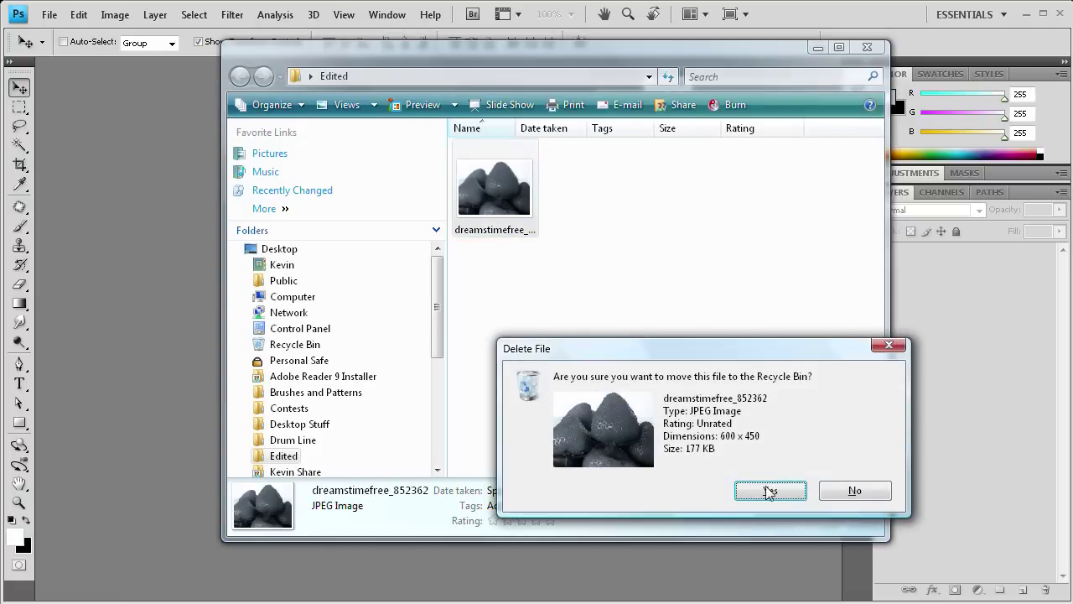
{"action": "left_click", "coordinate": [766, 489]}
{"action": "left_click", "coordinate": [818, 48]}
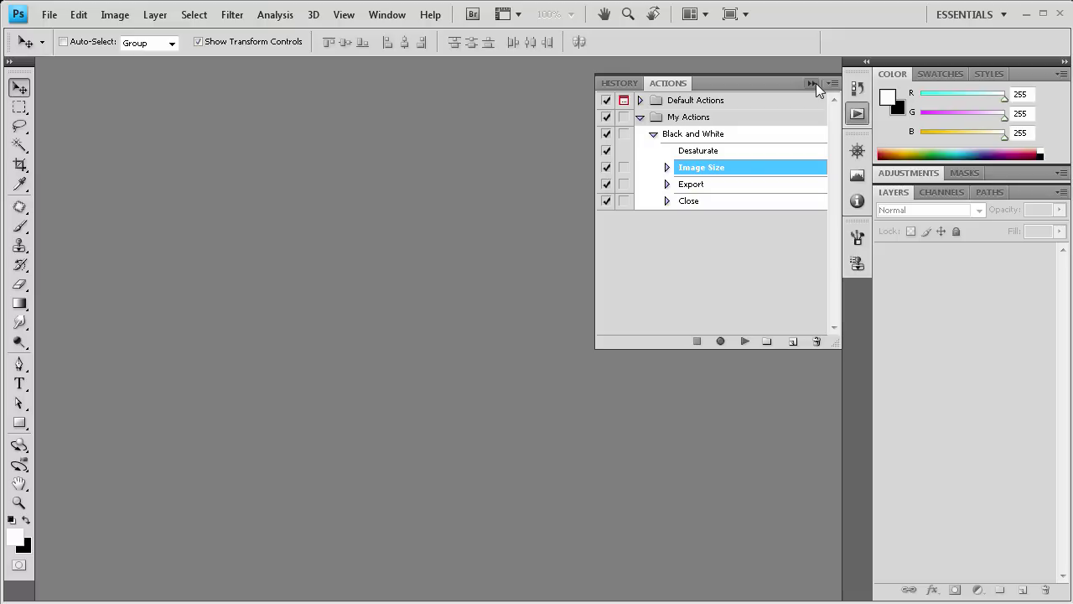
{"action": "left_click", "coordinate": [46, 15]}
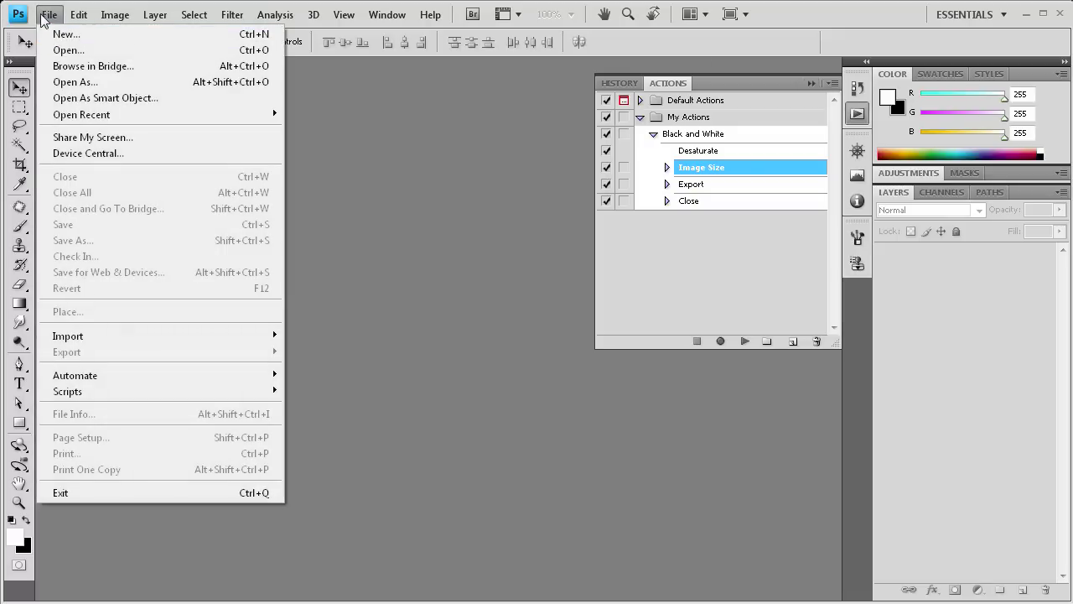
- Open the markers photo dreamstimefree_748866.jpg and run the Black and White action on it
{"action": "left_click", "coordinate": [65, 50]}
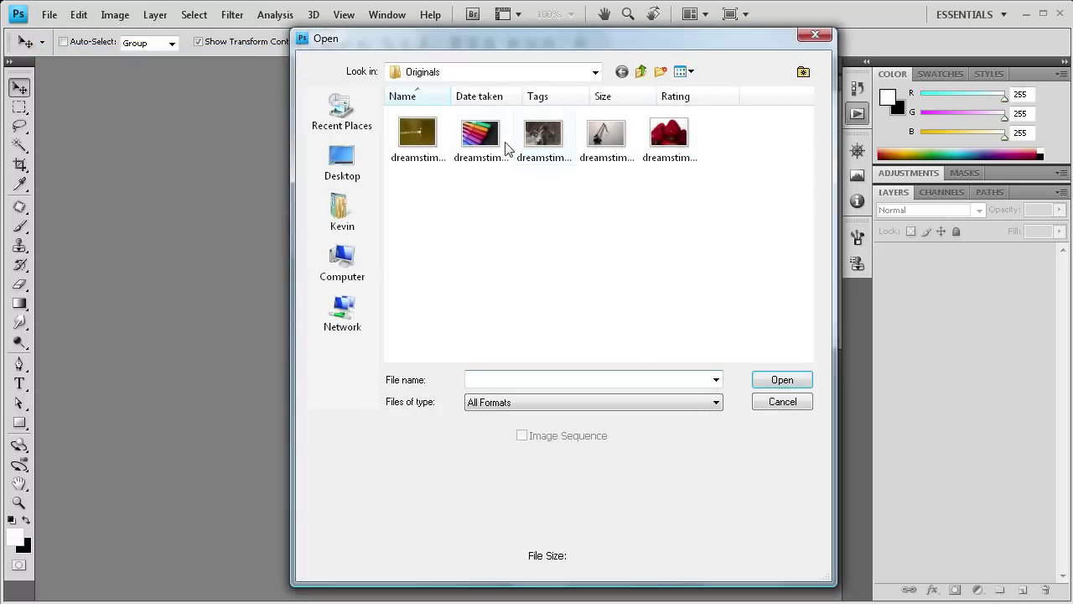
{"action": "left_click", "coordinate": [488, 146]}
{"action": "left_click", "coordinate": [784, 379]}
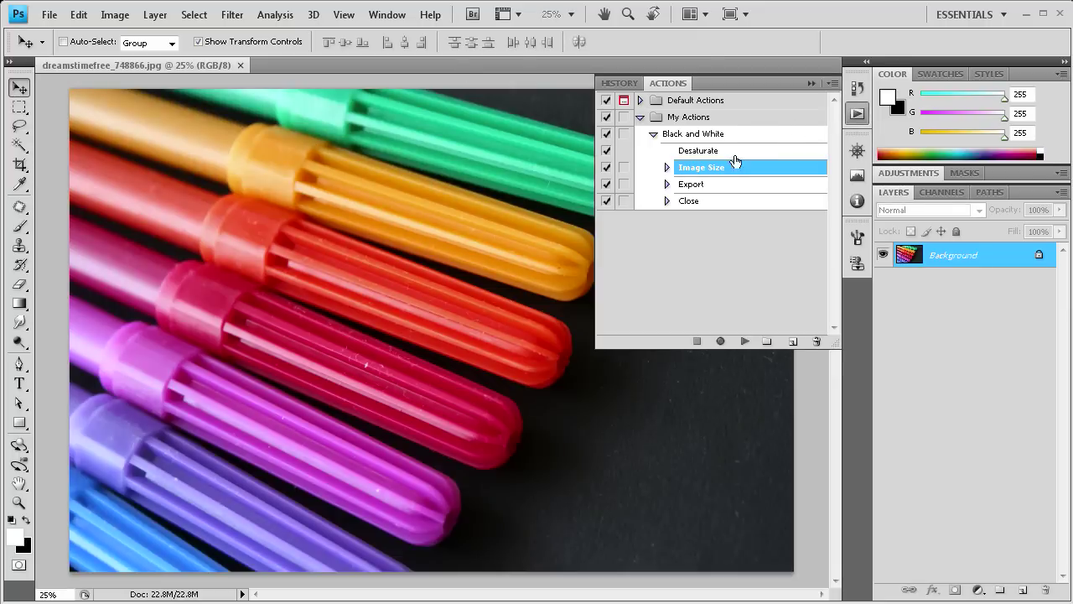
{"action": "left_click", "coordinate": [693, 135]}
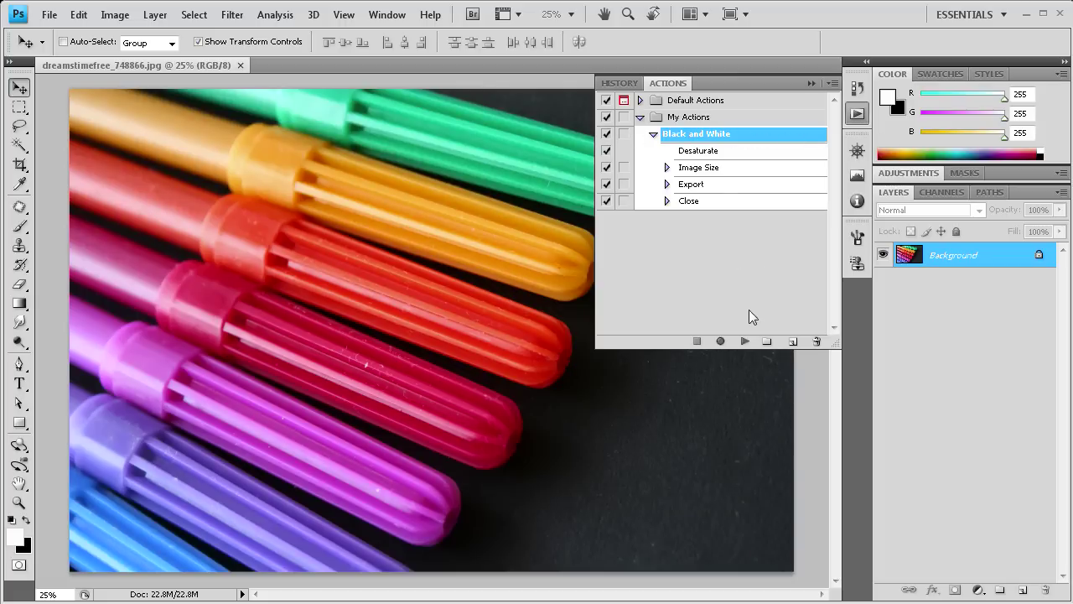
{"action": "left_click", "coordinate": [743, 344]}
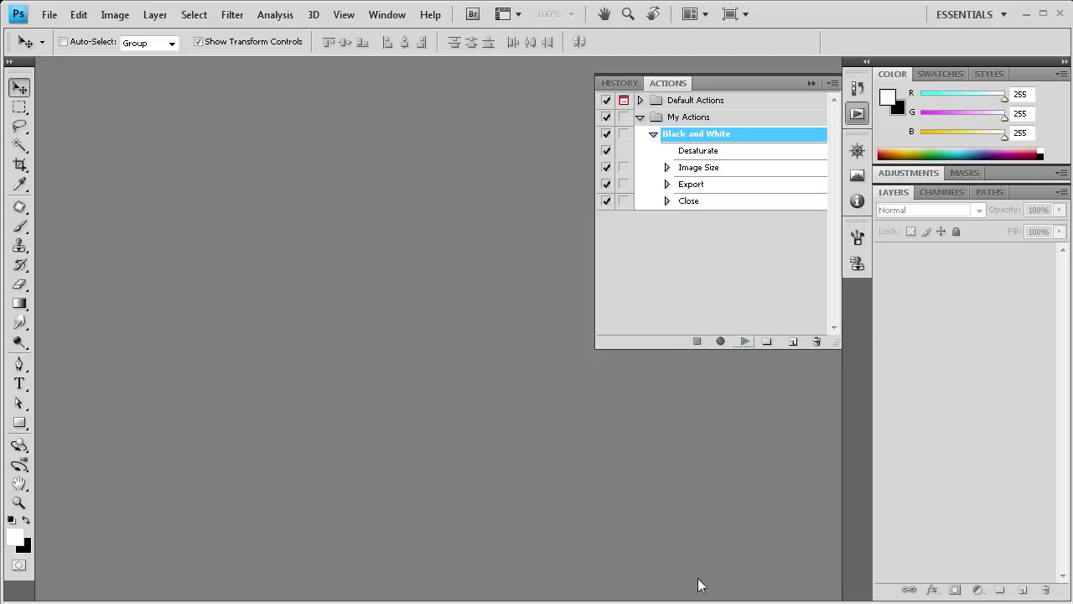
- Delete the exported 600 × 400 markers JPEG from the Edited folder and close the window
{"action": "left_click", "coordinate": [702, 587]}
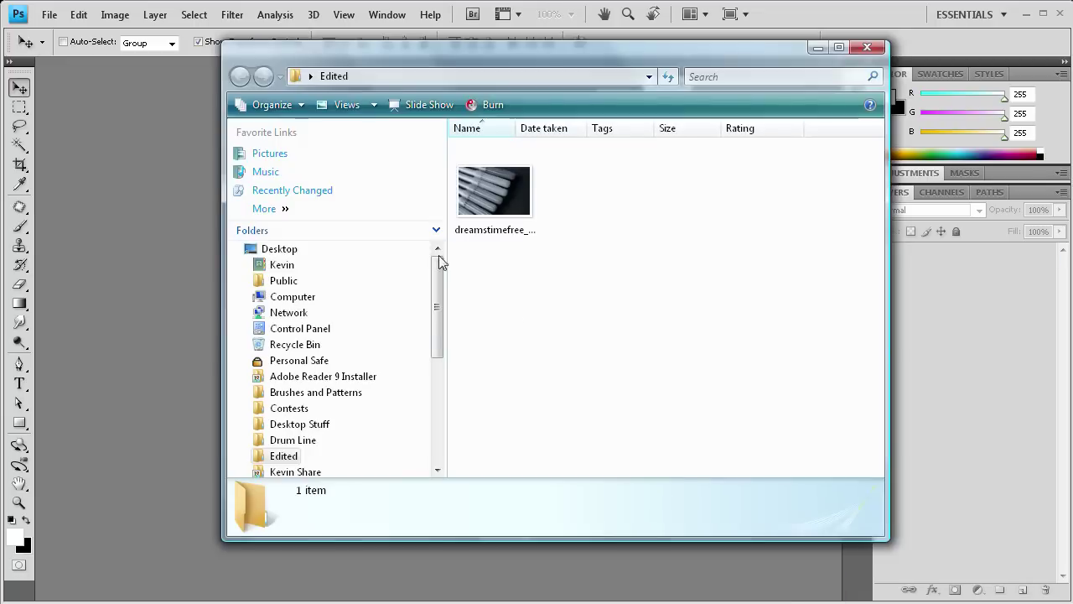
{"action": "left_click", "coordinate": [497, 193]}
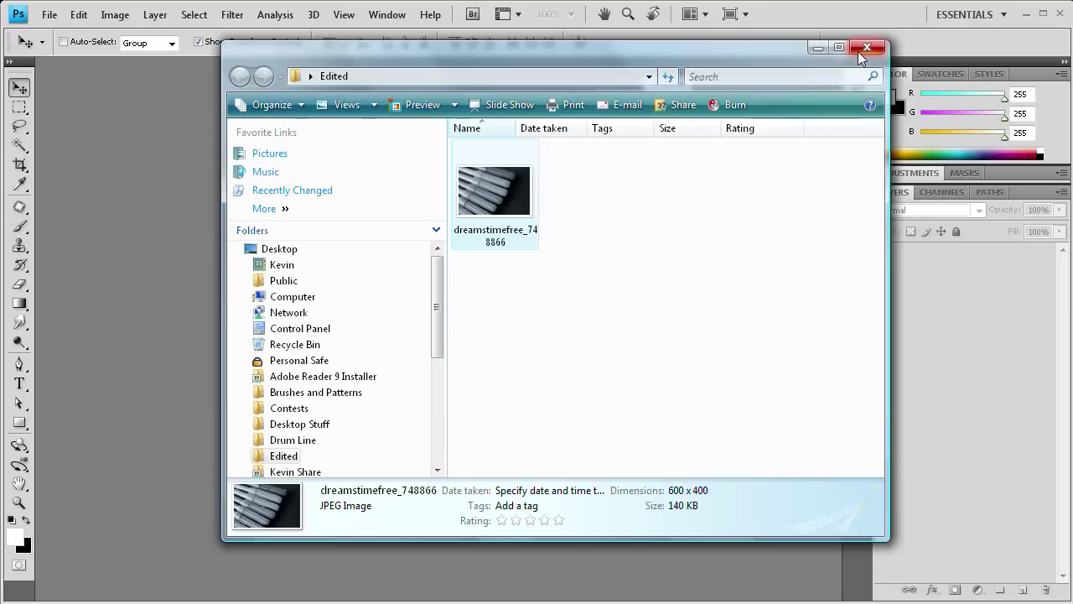
{"action": "key", "text": "Delete"}
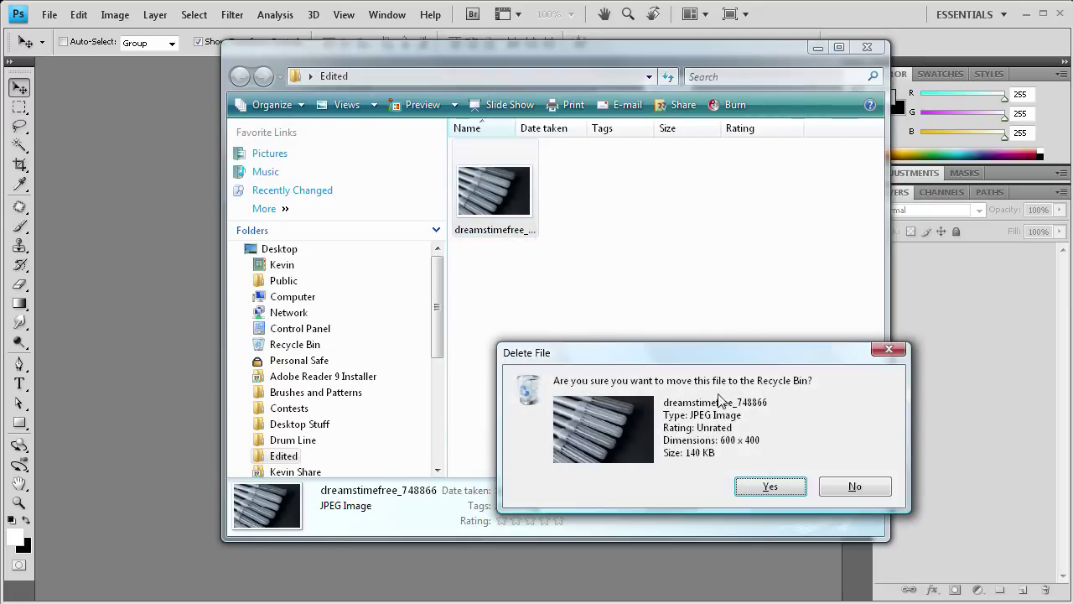
{"action": "left_click", "coordinate": [762, 485]}
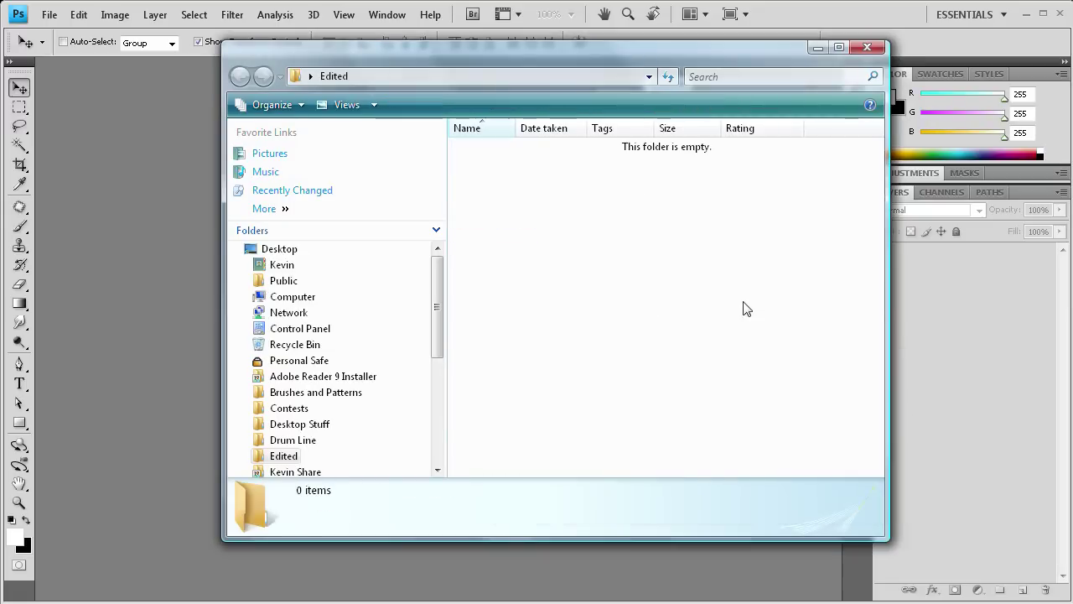
{"action": "left_click", "coordinate": [867, 47]}
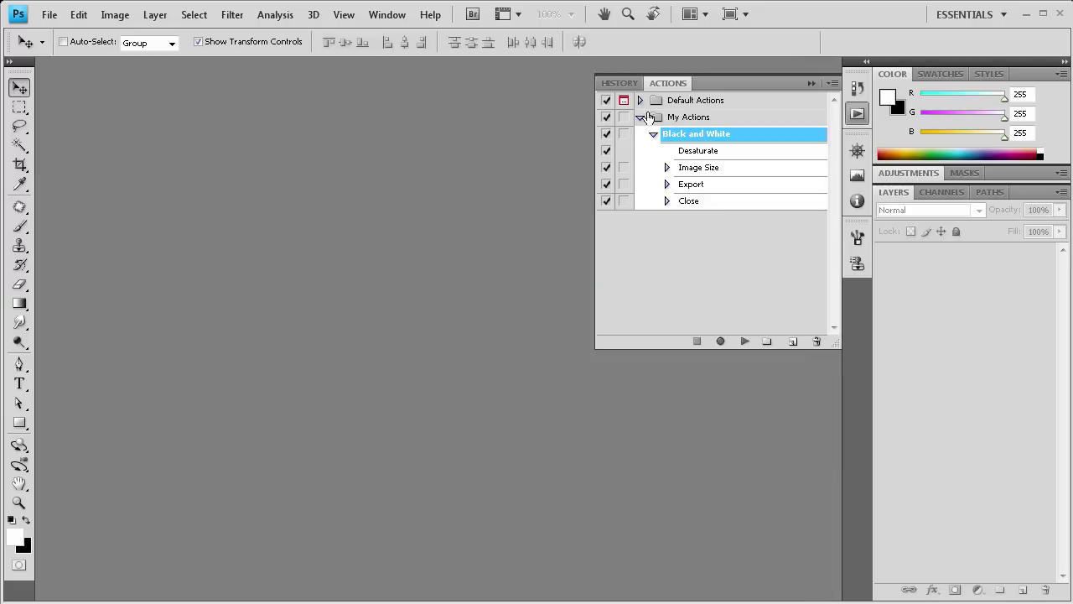
- Open the Batch dialog from File > Automate and move it up and left
{"action": "left_click", "coordinate": [50, 15]}
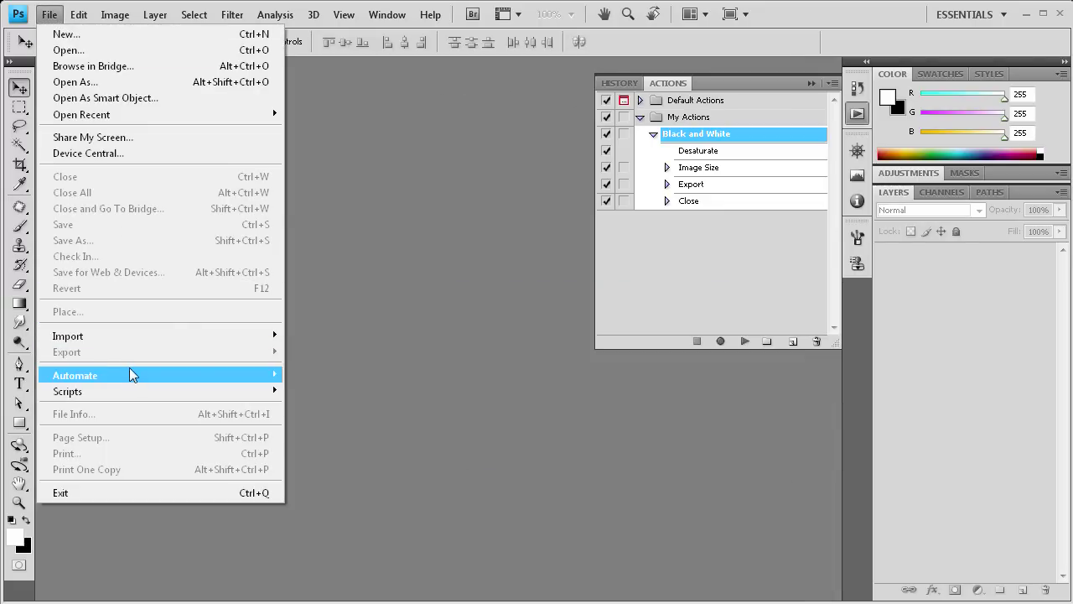
{"action": "mouse_move", "coordinate": [129, 367]}
{"action": "left_click", "coordinate": [315, 376]}
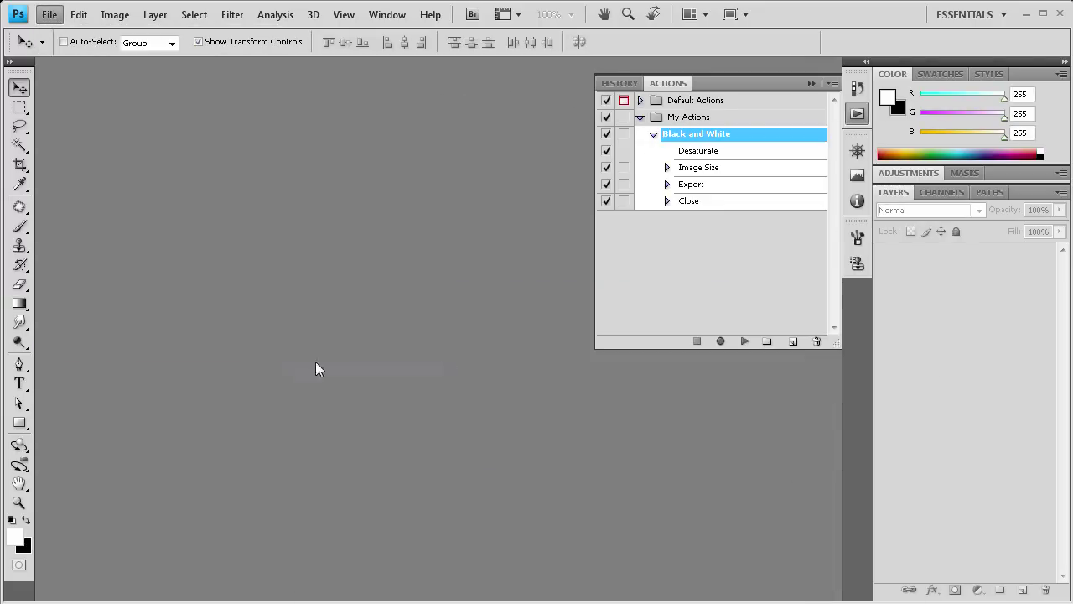
{"action": "left_click_drag", "start_coordinate": [316, 118], "coordinate": [163, 46]}
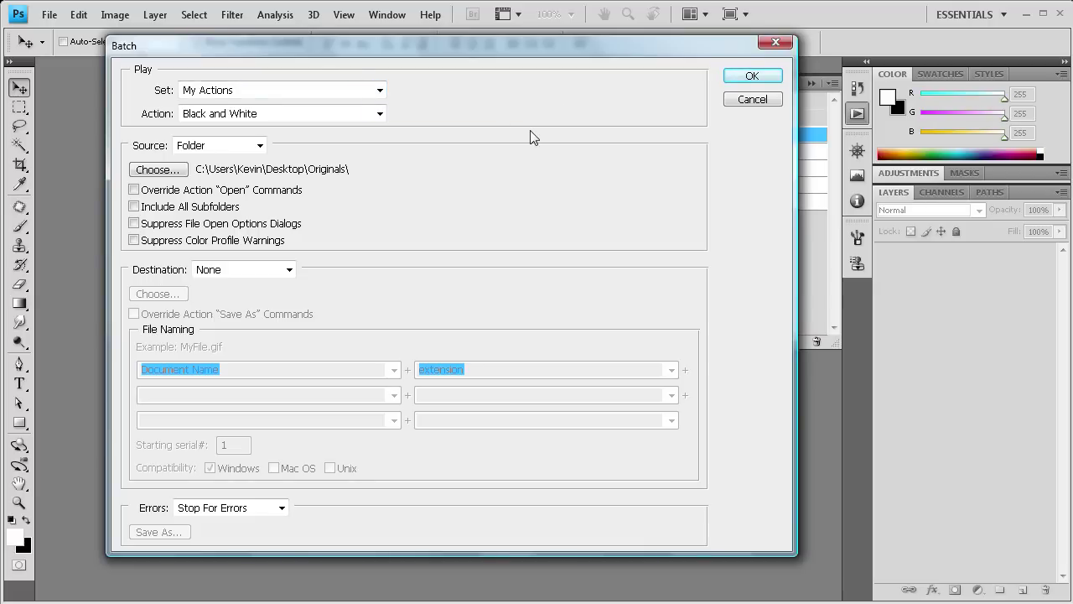
- Choose the My Actions set and its Black and White action
{"action": "left_click", "coordinate": [378, 91]}
{"action": "left_click", "coordinate": [222, 122]}
{"action": "left_click", "coordinate": [380, 114]}
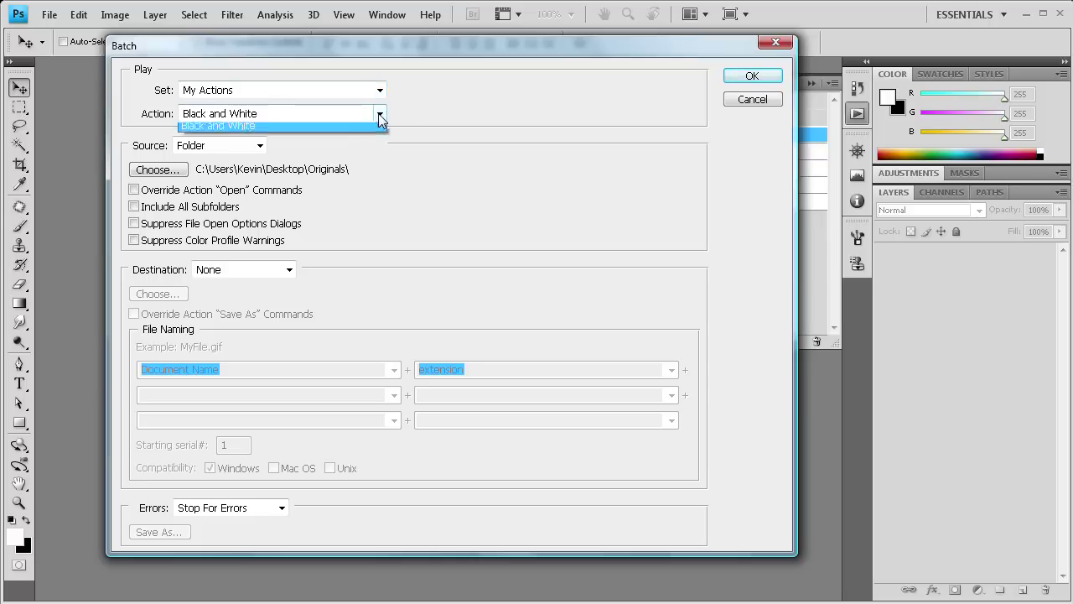
{"action": "left_click", "coordinate": [220, 133]}
- Use the Originals folder as the Folder source and start the batch
{"action": "left_click", "coordinate": [260, 146]}
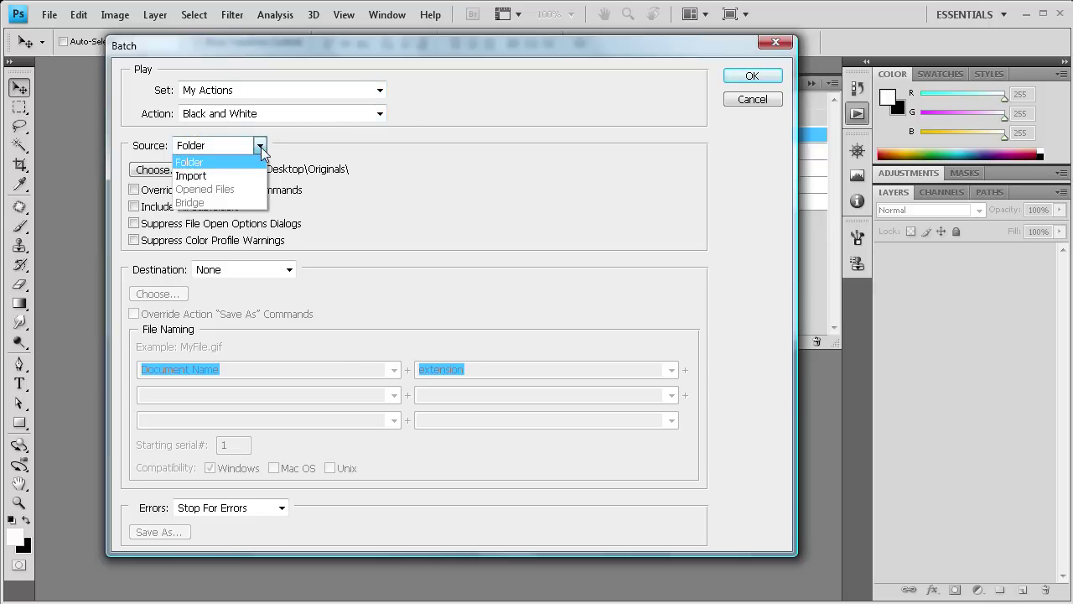
{"action": "left_click", "coordinate": [191, 162]}
{"action": "left_click", "coordinate": [163, 171]}
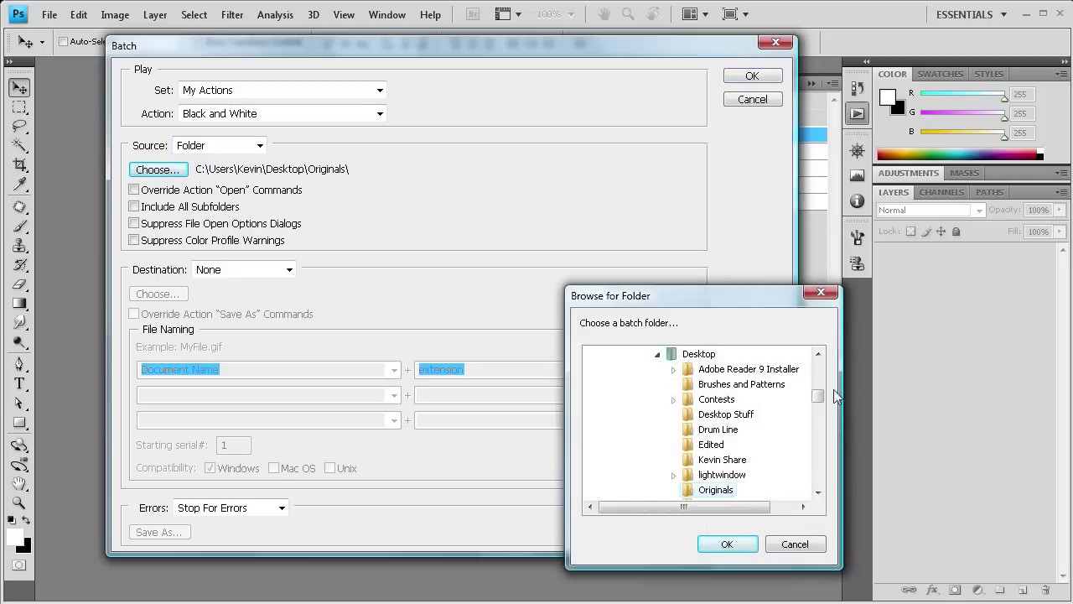
{"action": "left_click_drag", "start_coordinate": [819, 396], "coordinate": [818, 404]}
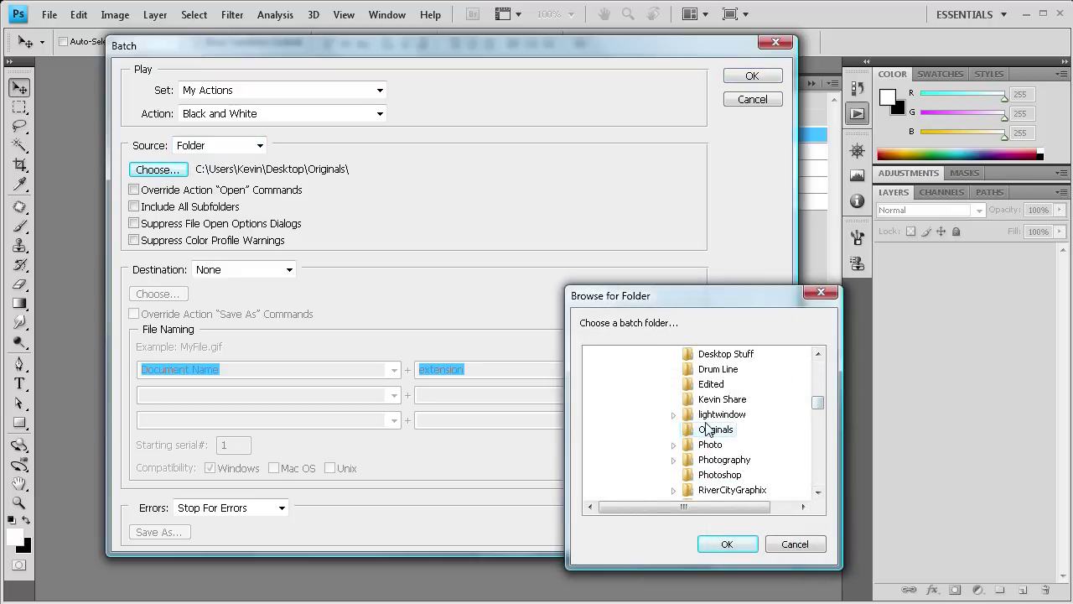
{"action": "left_click", "coordinate": [715, 431]}
{"action": "left_click", "coordinate": [729, 543]}
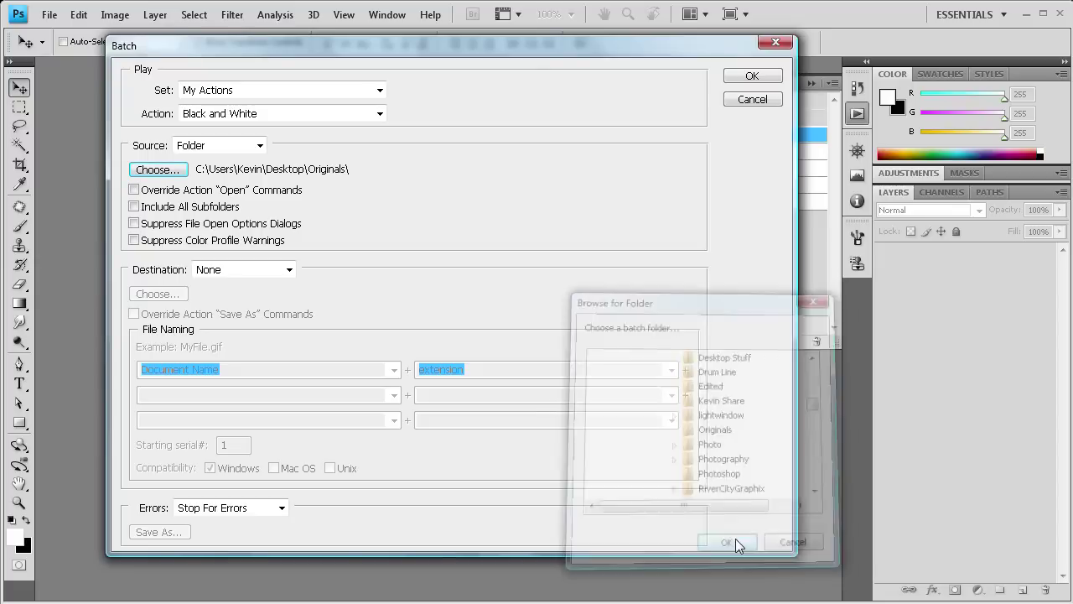
{"action": "left_click", "coordinate": [766, 80]}
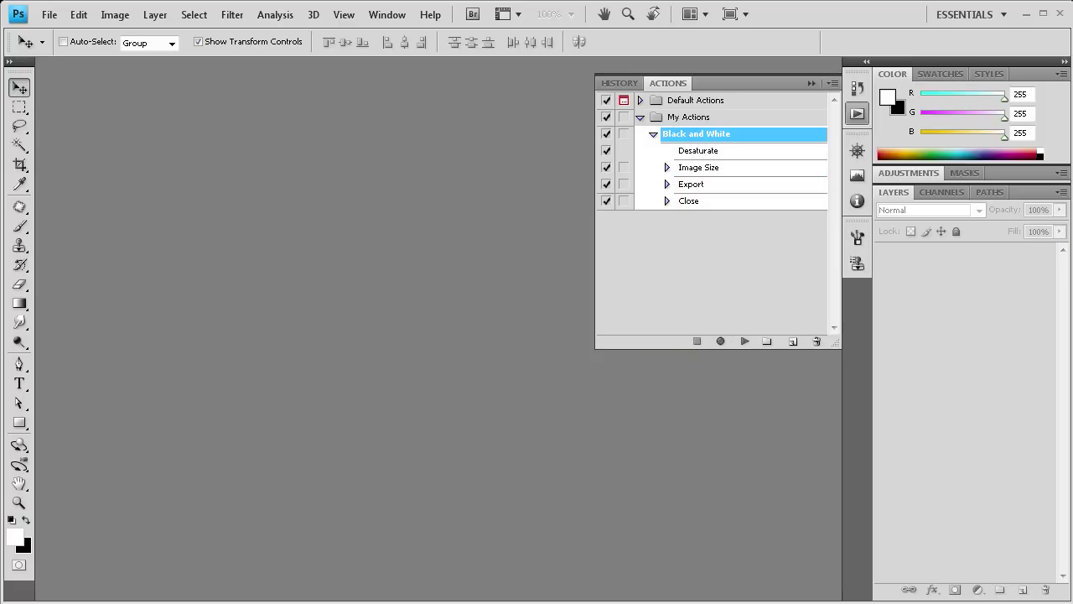
- Switch to the Originals folder window listing its 5 original photos
{"action": "key", "text": "alt+Tab"}
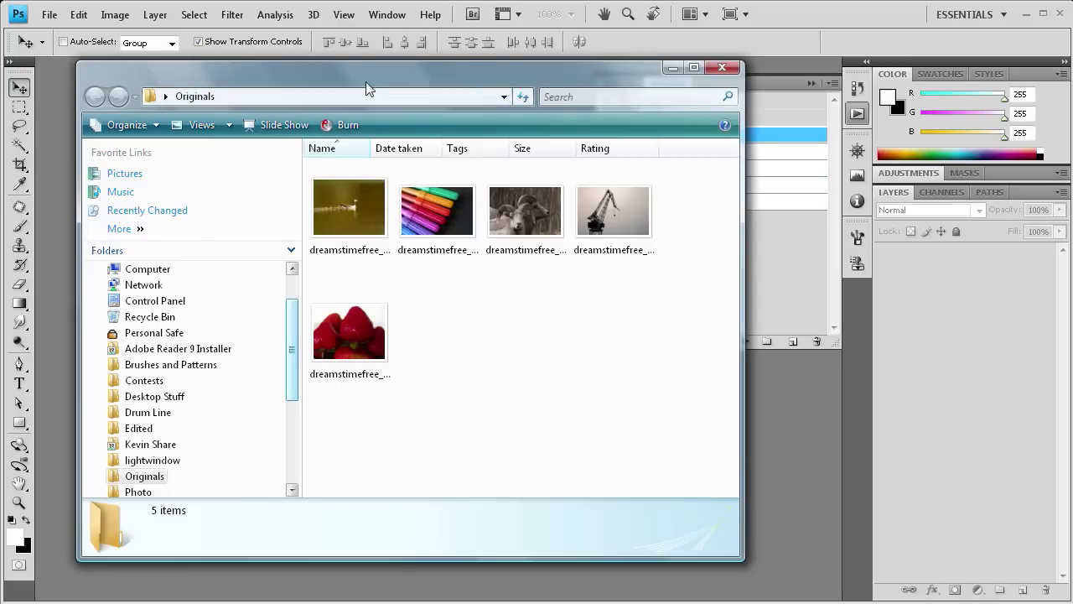
{"action": "left_click_drag", "start_coordinate": [366, 84], "coordinate": [72, 7]}
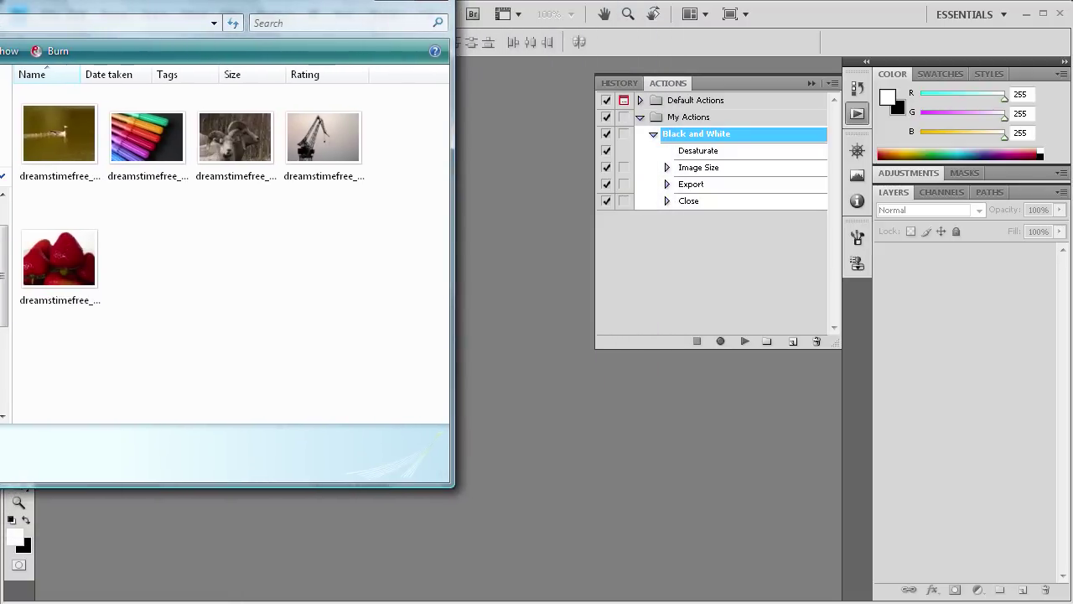
{"action": "key", "text": "alt+Tab"}
{"action": "left_click_drag", "start_coordinate": [482, 52], "coordinate": [656, 12]}
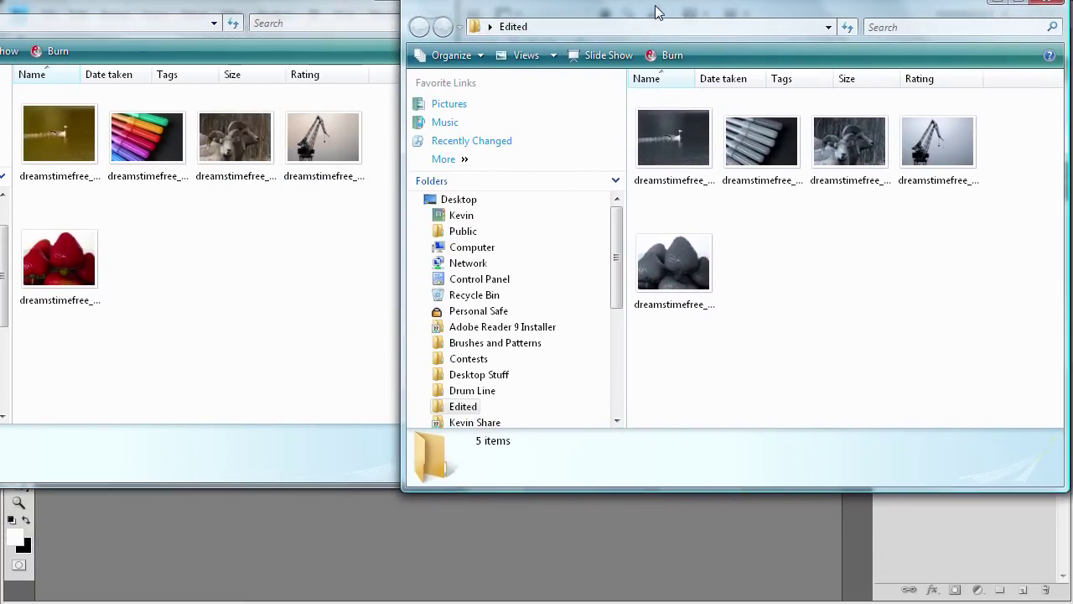
{"action": "left_click", "coordinate": [686, 138]}
{"action": "left_click", "coordinate": [743, 167]}
{"action": "left_click", "coordinate": [846, 149]}
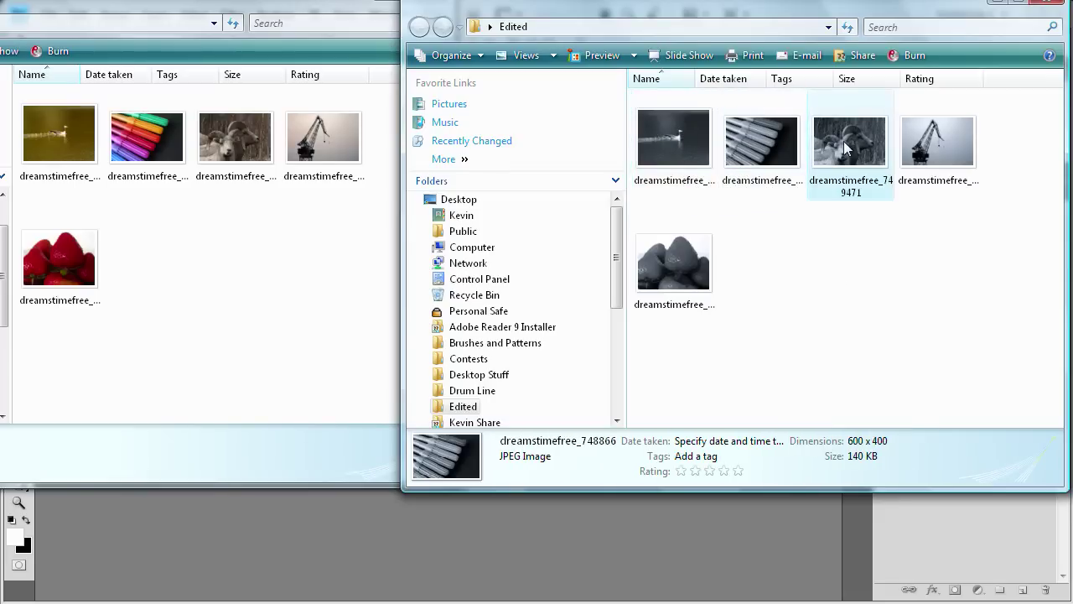
{"action": "left_click", "coordinate": [919, 135]}
{"action": "left_click", "coordinate": [688, 258]}
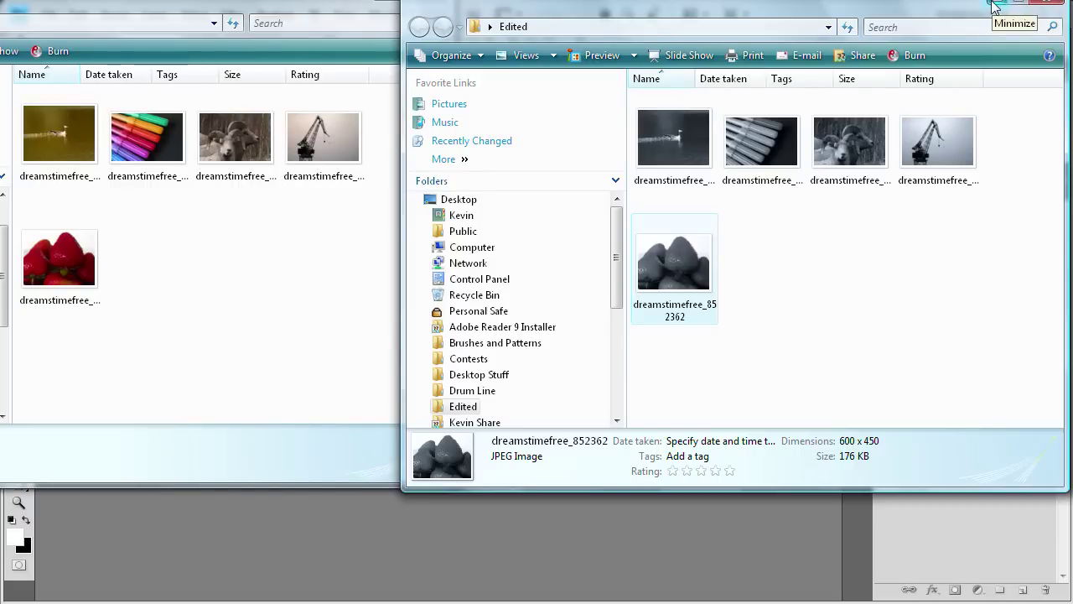
{"action": "left_click", "coordinate": [994, 5]}
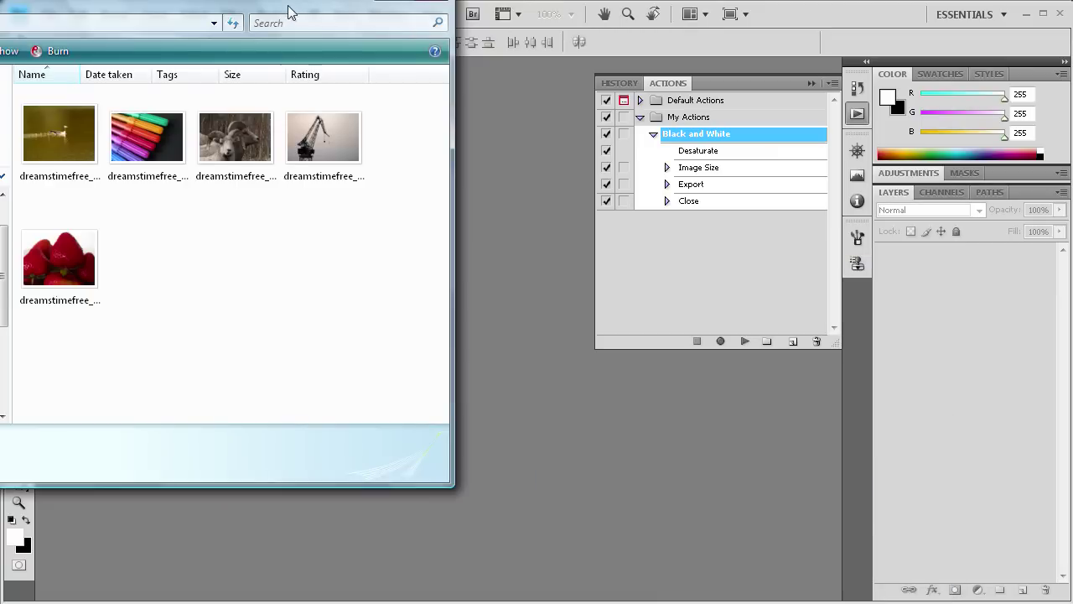
{"action": "left_click_drag", "start_coordinate": [288, 6], "coordinate": [443, 76]}
{"action": "left_click", "coordinate": [534, 61]}
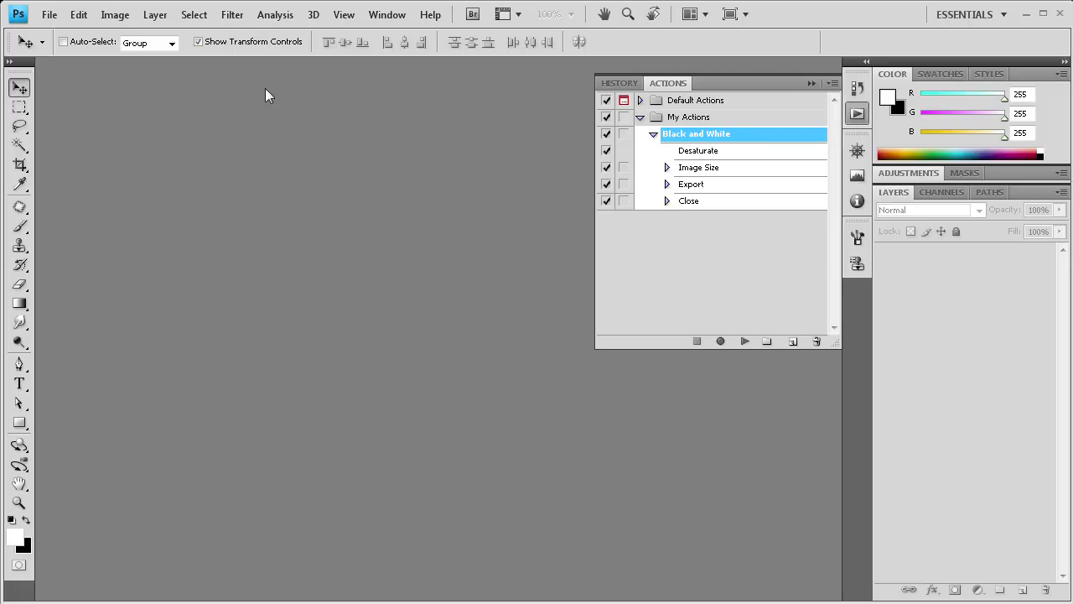
{"action": "left_click", "coordinate": [697, 203]}
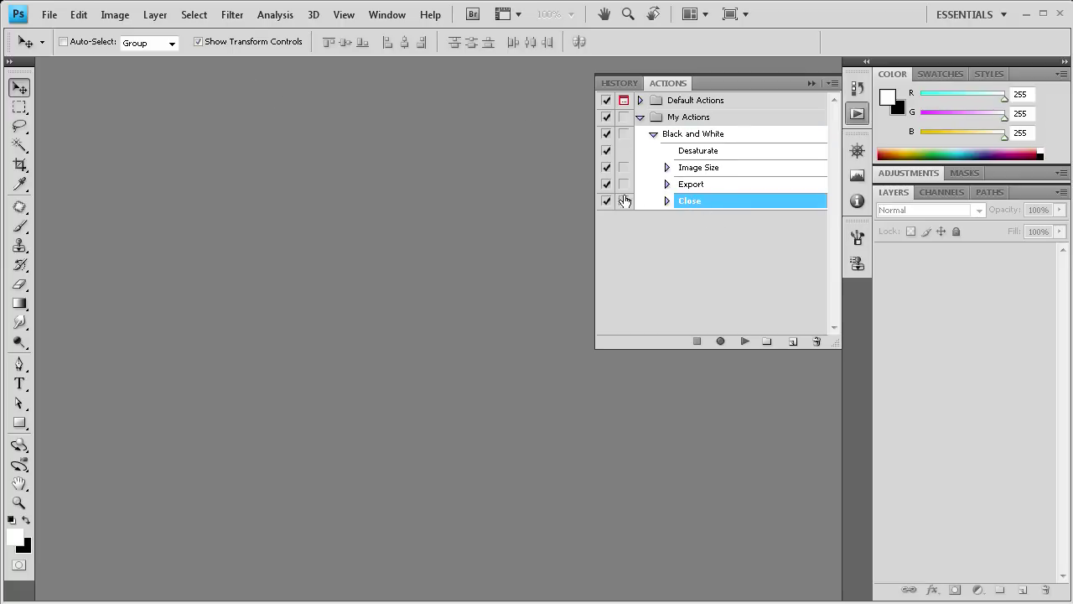